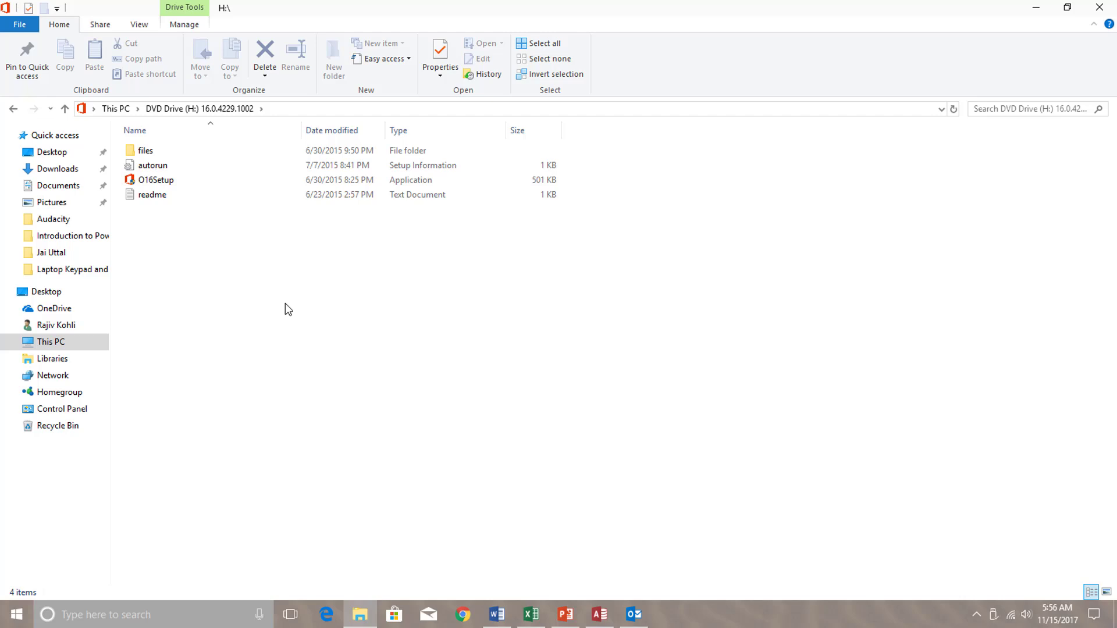
Open the O16Setup application to view the installable Office 2016 components, and close it and the DVD drive folder
click(168, 182)
double_click(169, 185)
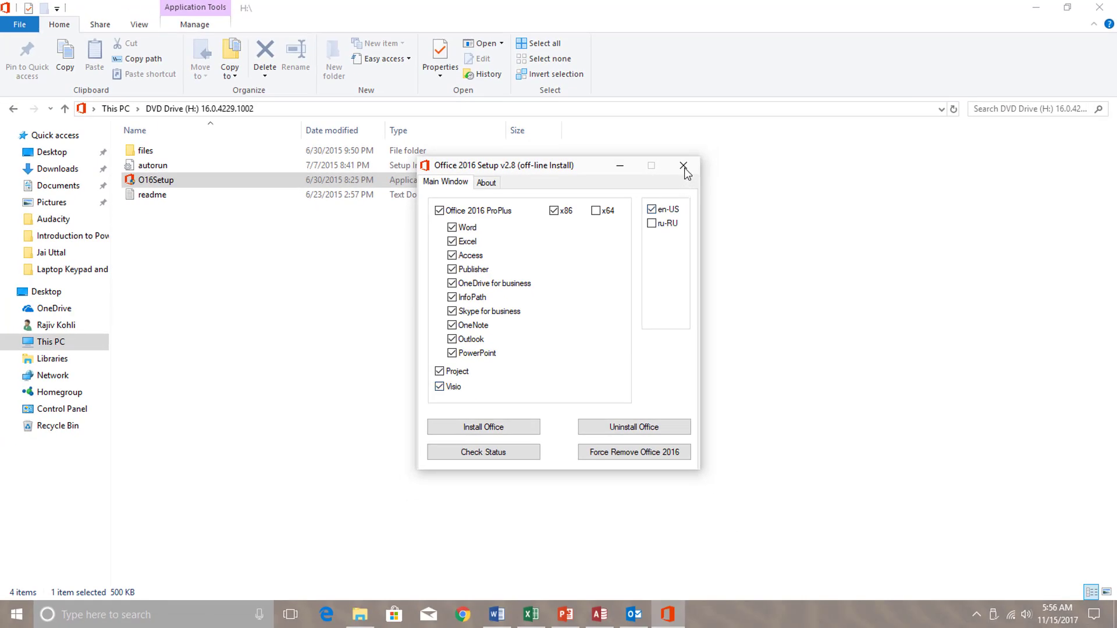
click(684, 165)
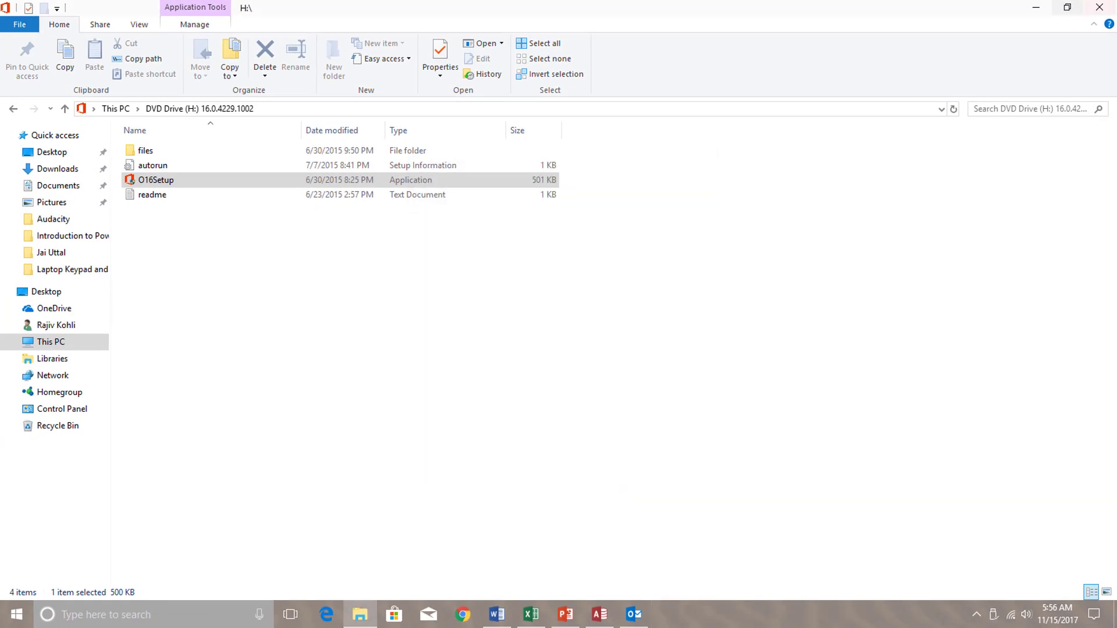
click(1100, 7)
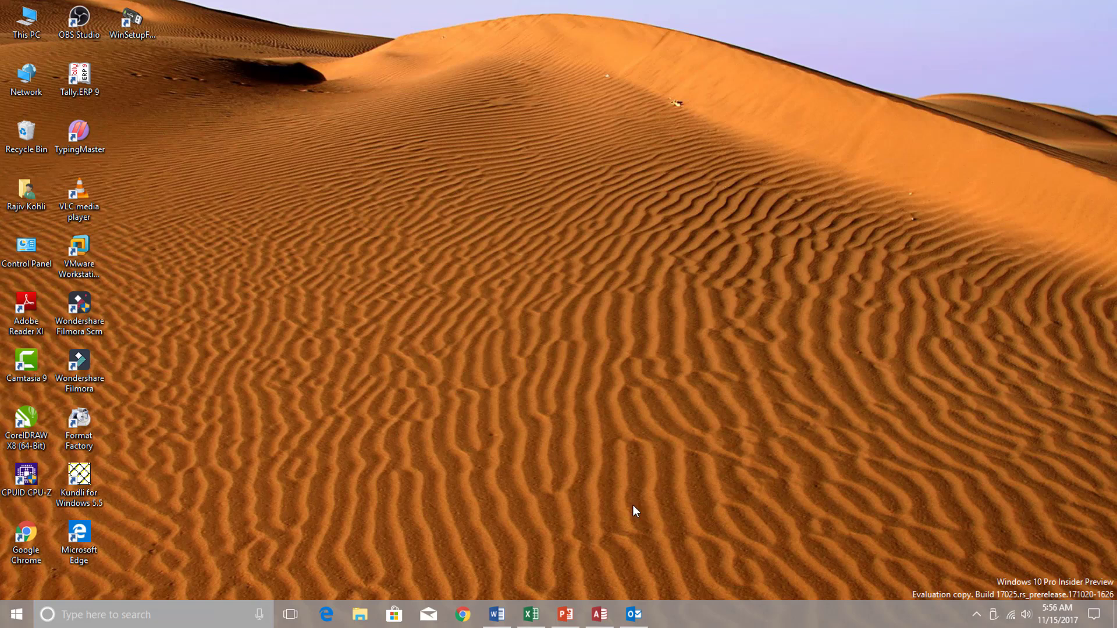
View the Microsoft Office 2016 app group in the Start menu and close the menu
click(17, 616)
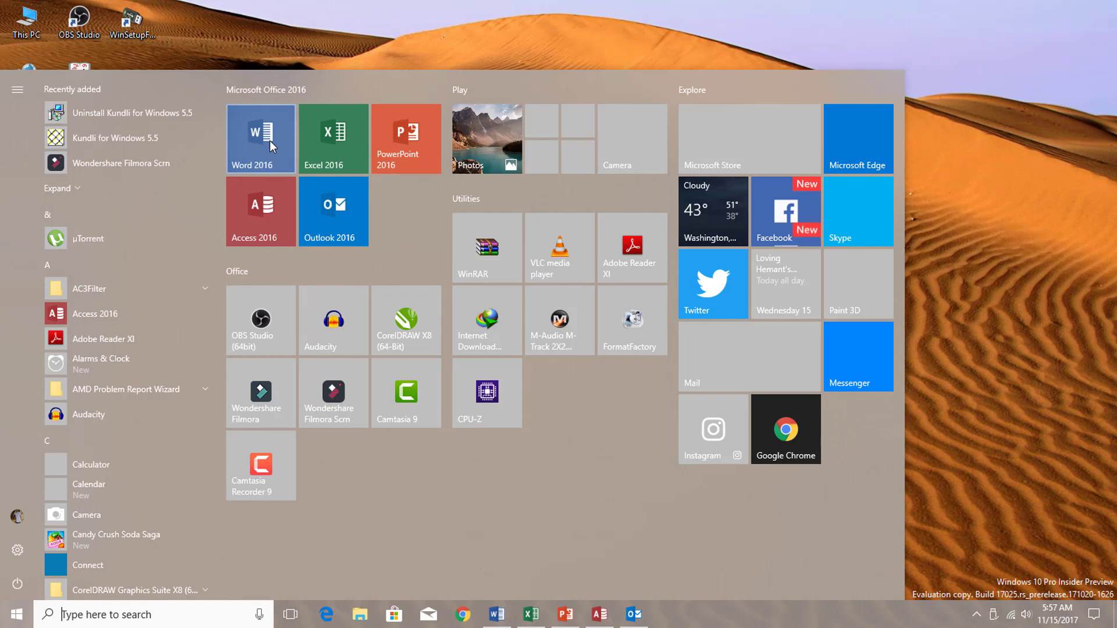
click(368, 45)
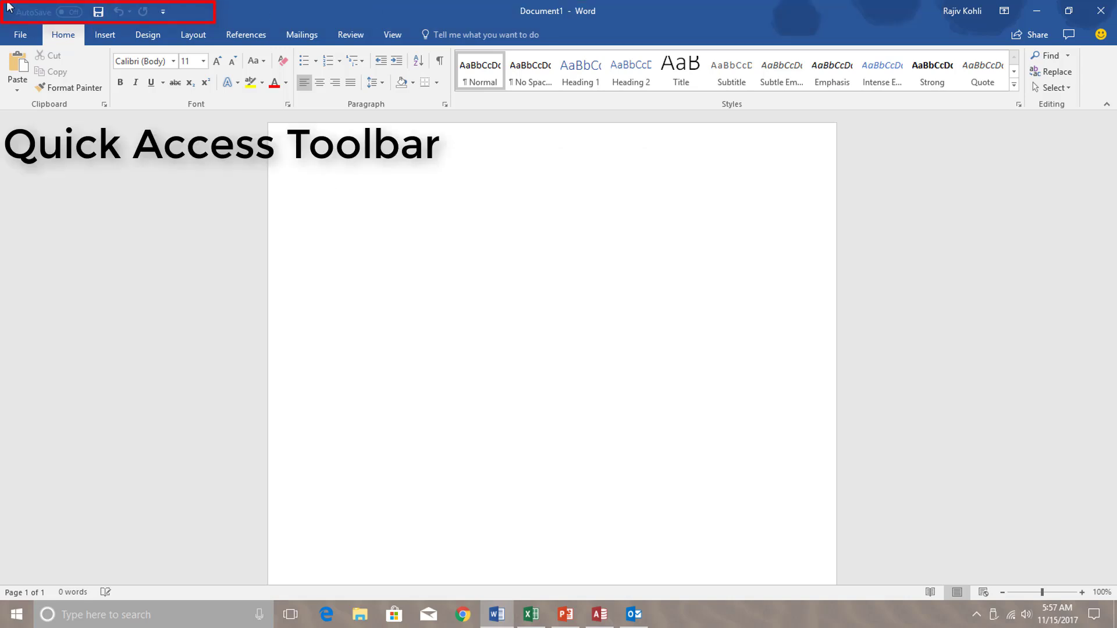
In Word, examine the Quick Access Toolbar customization choices and the Ribbon Display Options without changing anything
click(163, 14)
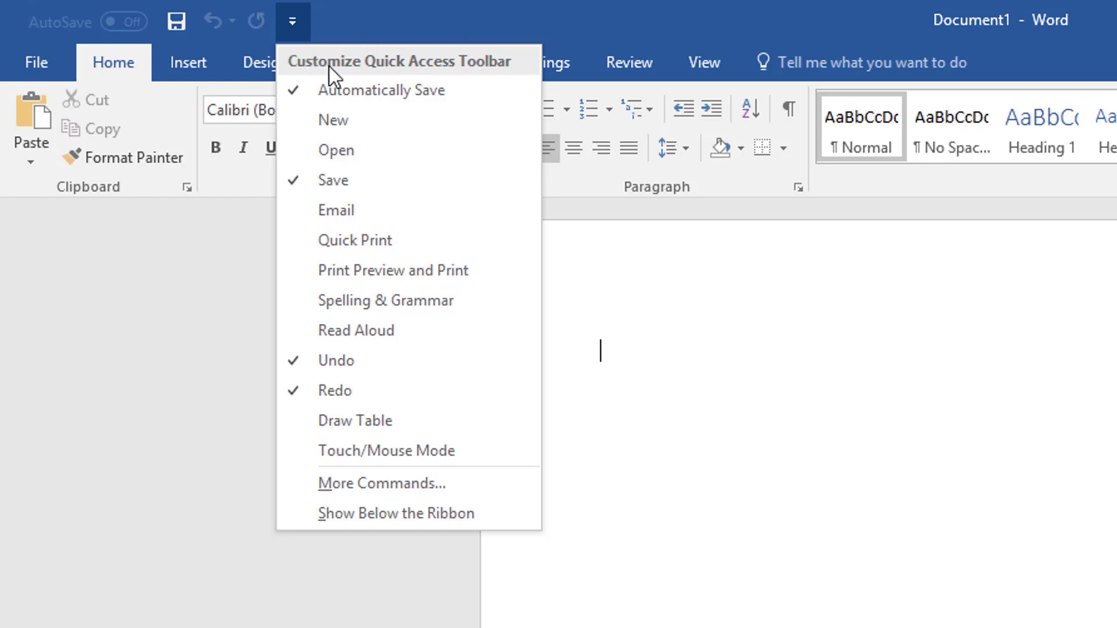
click(291, 22)
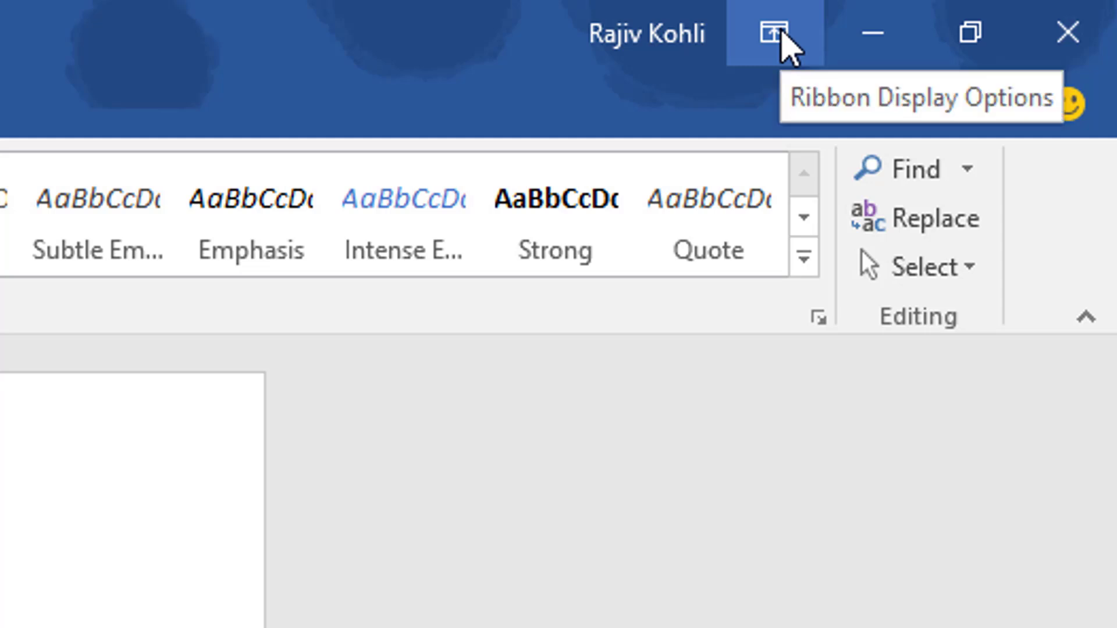
click(769, 31)
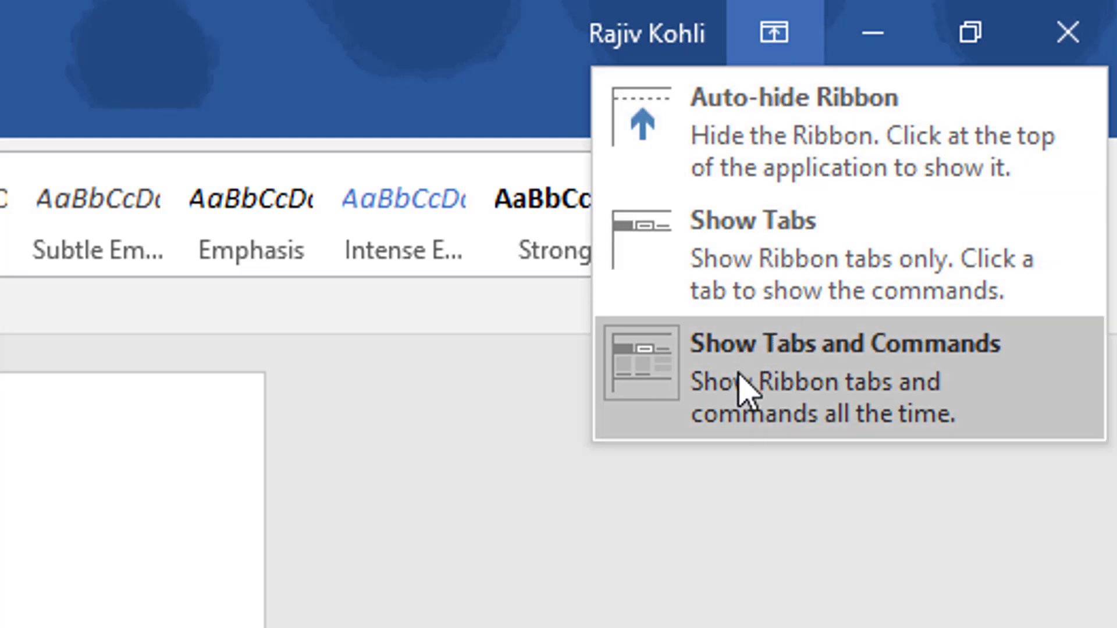
key(Escape)
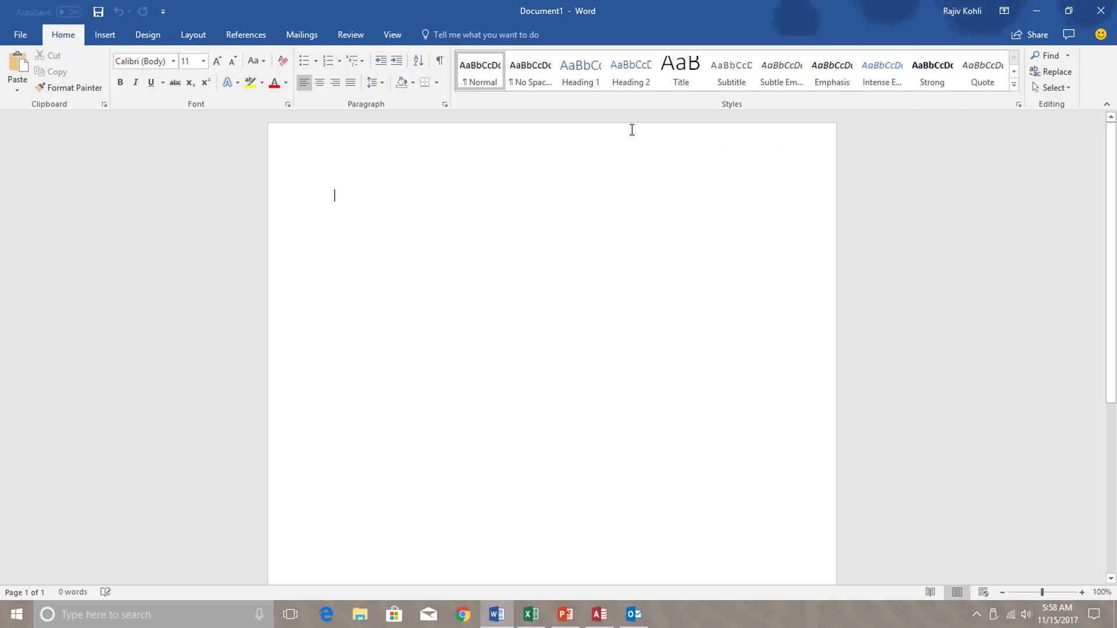
Look through the File backstage view and the Insert commands, returning to the Home commands
click(20, 35)
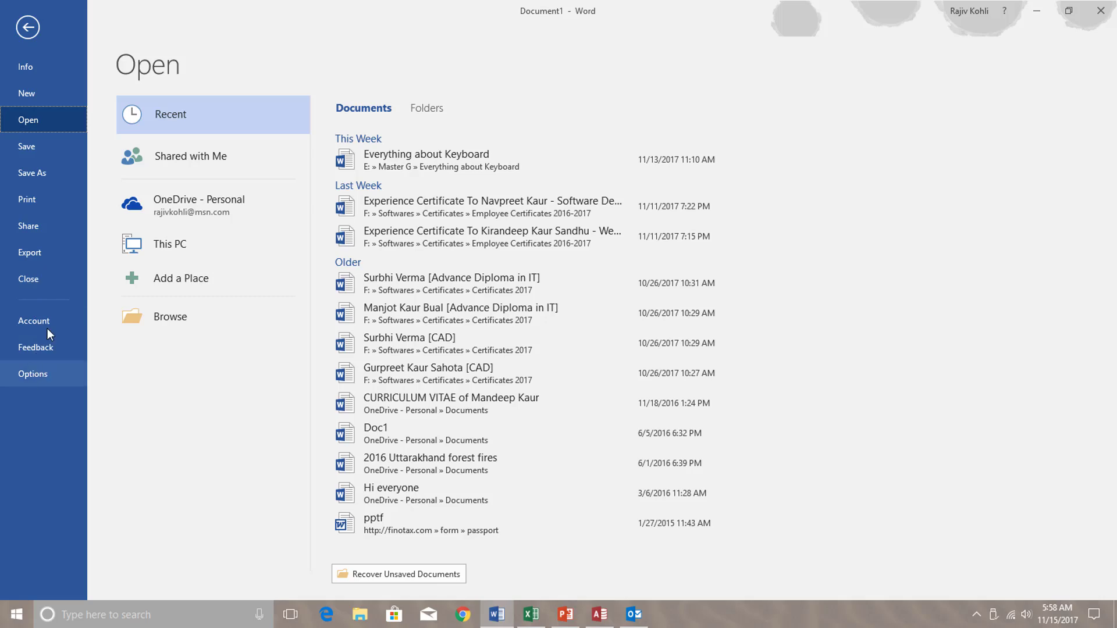
click(38, 22)
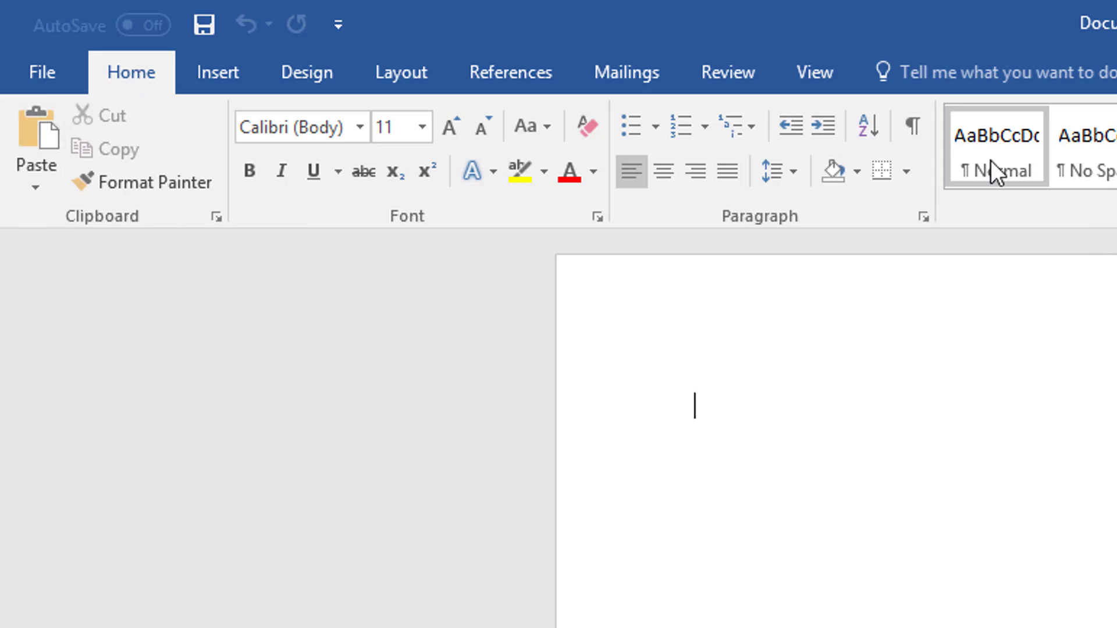
click(215, 68)
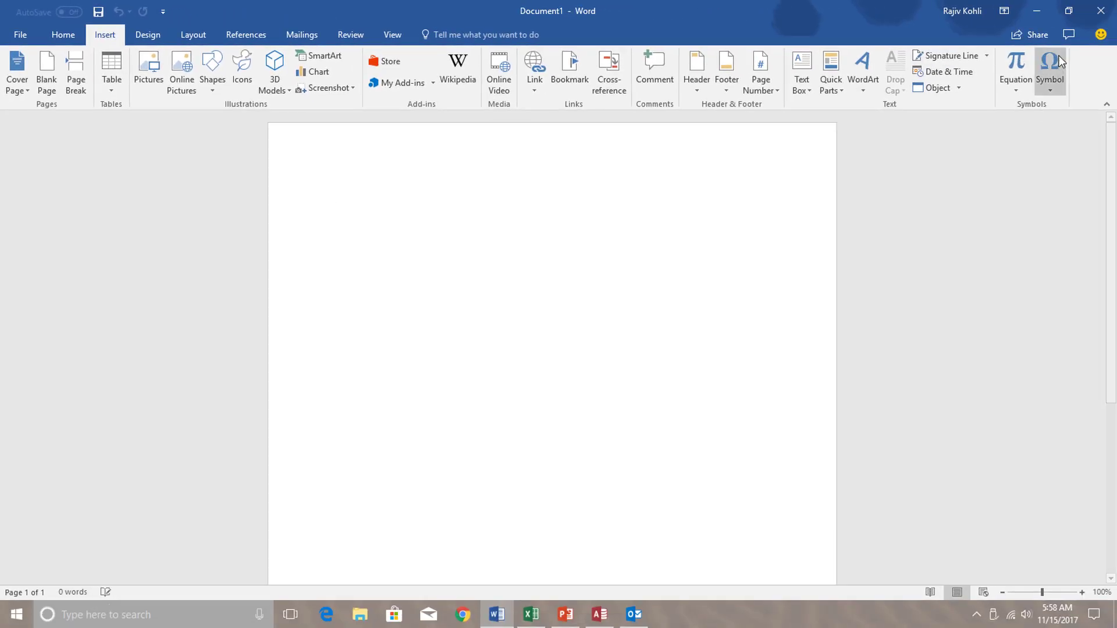
click(72, 39)
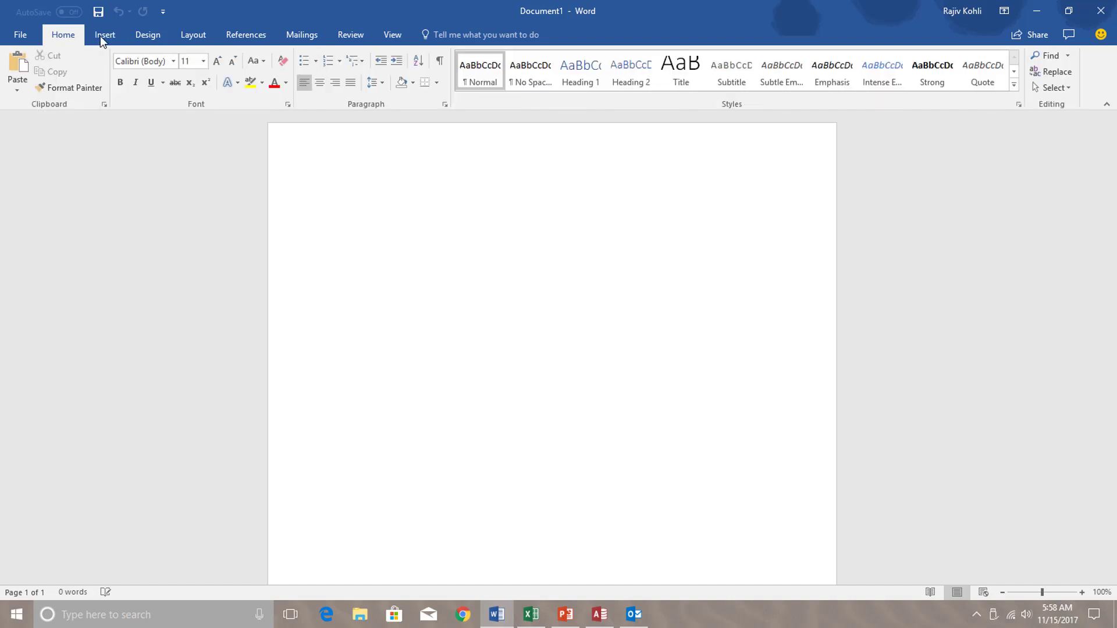
Review the ribbon display options and set the ribbon to Auto-hide Ribbon
click(1005, 12)
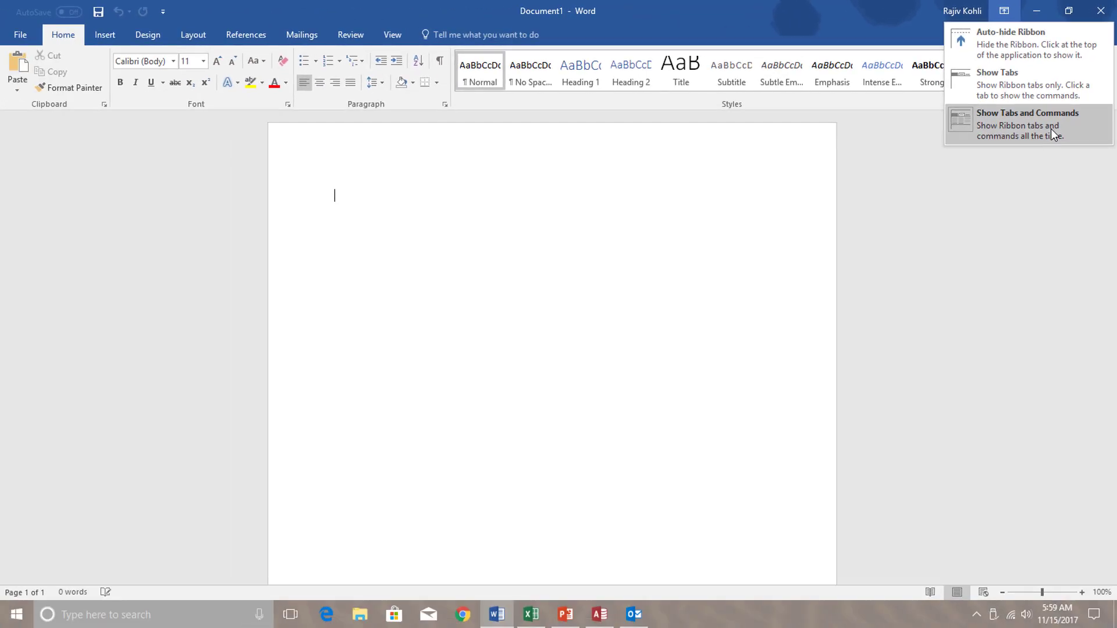
click(754, 173)
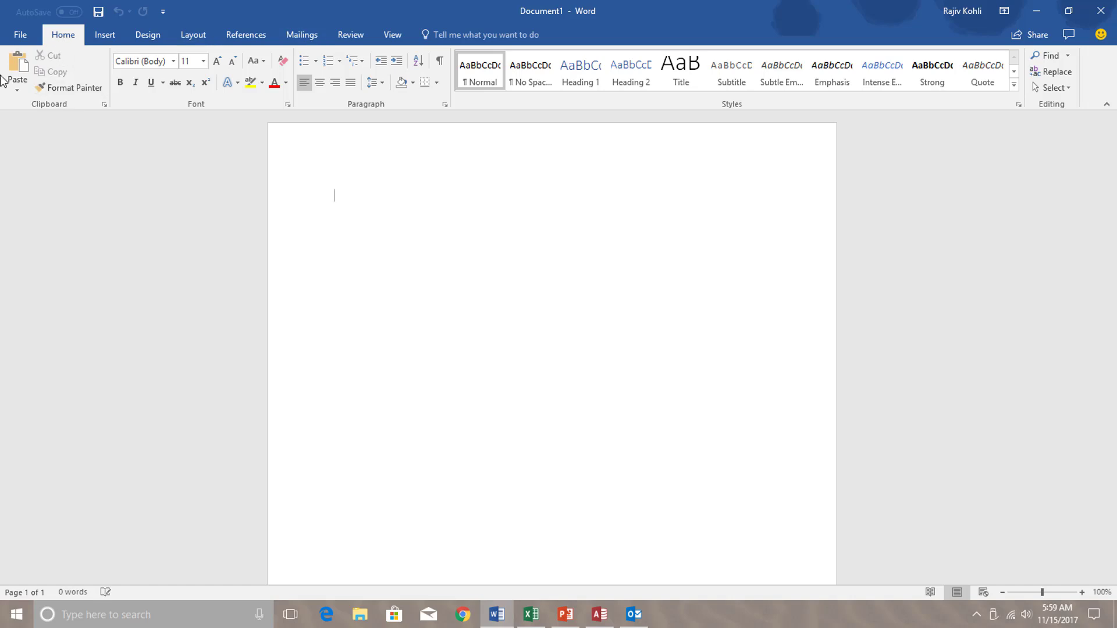
click(1004, 11)
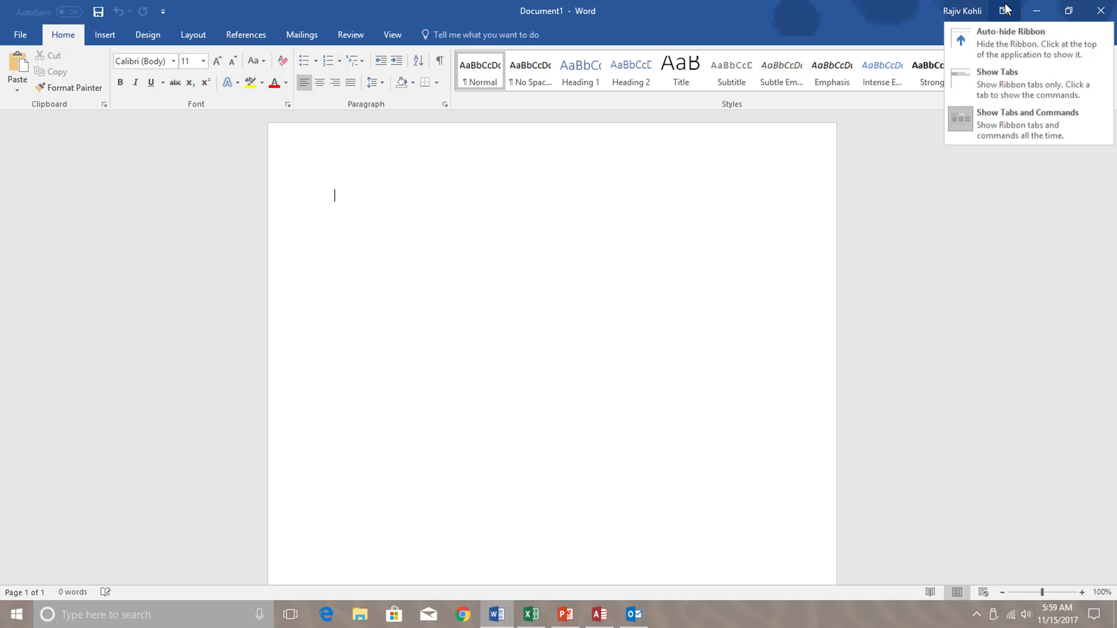
click(992, 43)
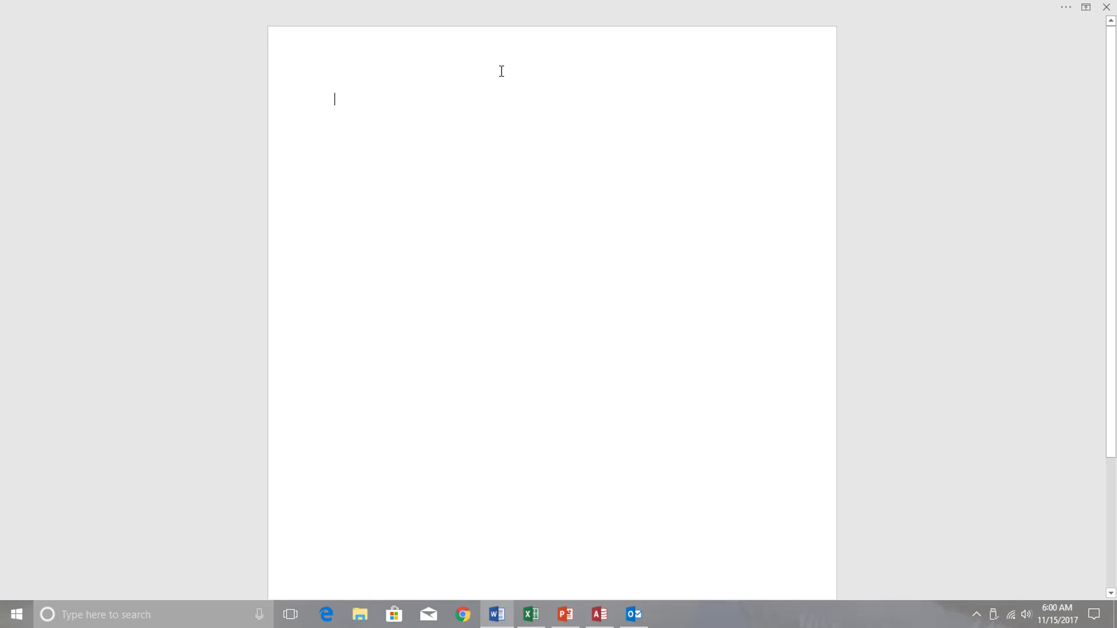
Enter "Microsoft Word 2016" on the blank page and make the text bold using the temporarily revealed ribbon
text(Microsoft)
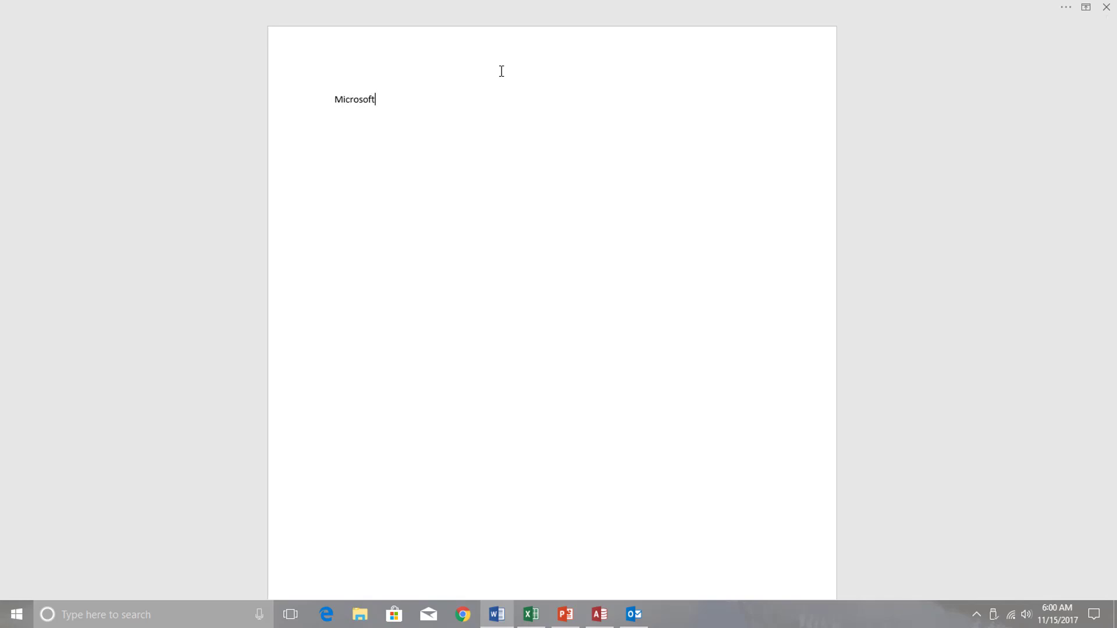
text( Word 2016)
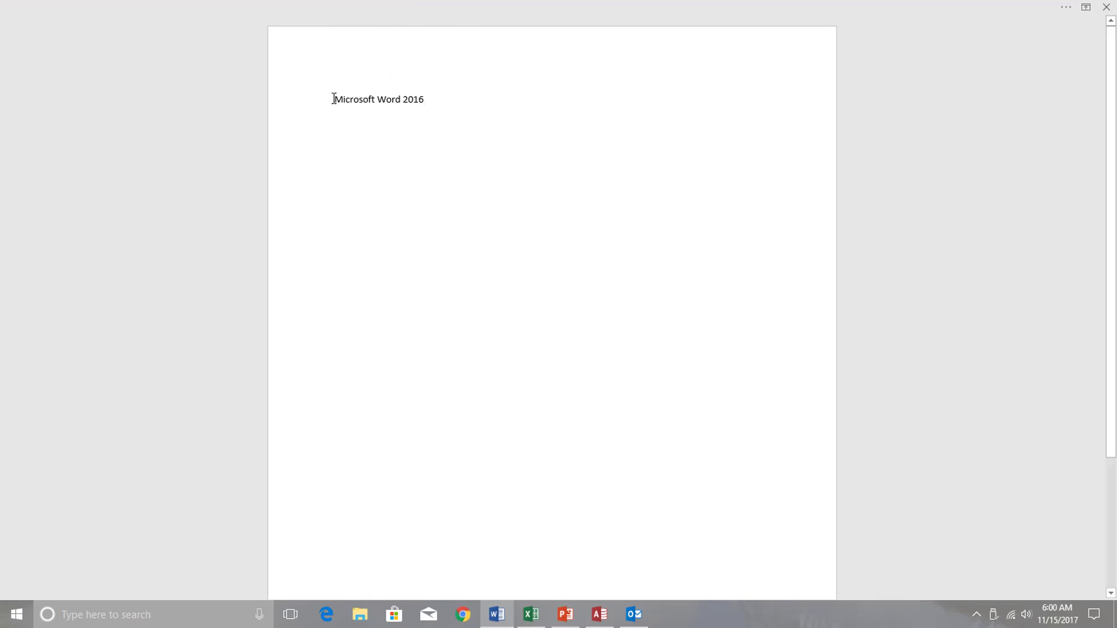
drag(368, 99, 436, 99)
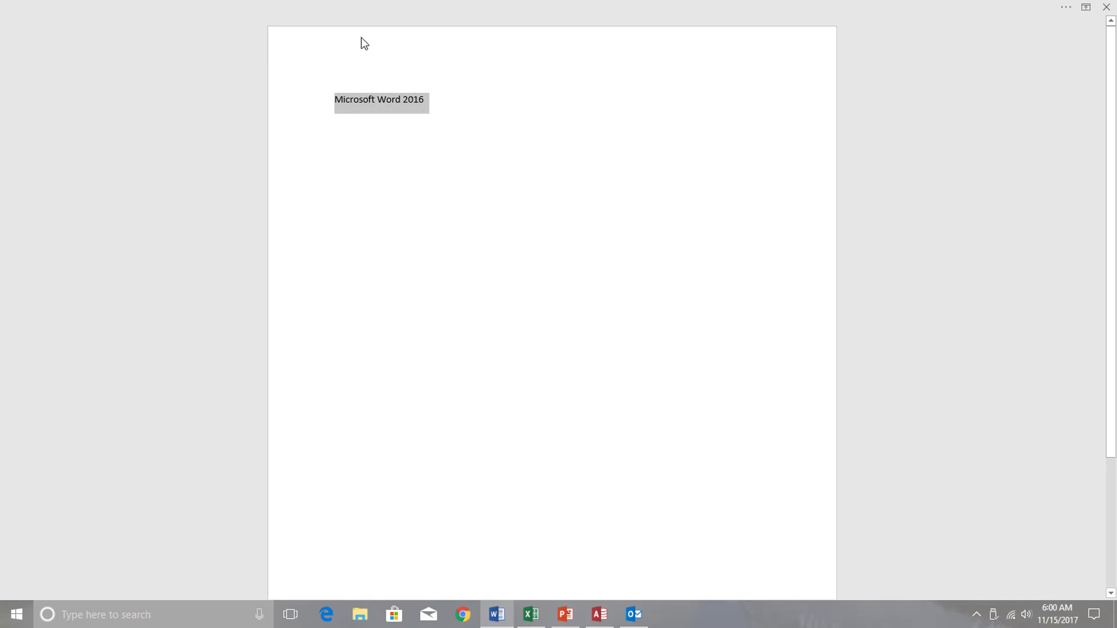
mouse_move(351, 6)
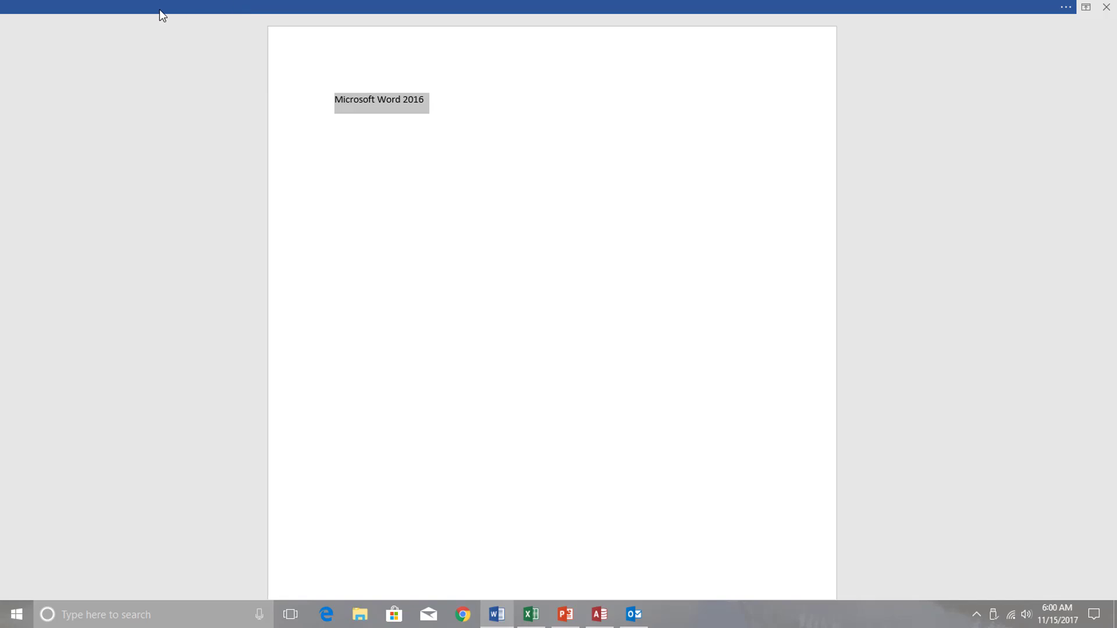
click(388, 7)
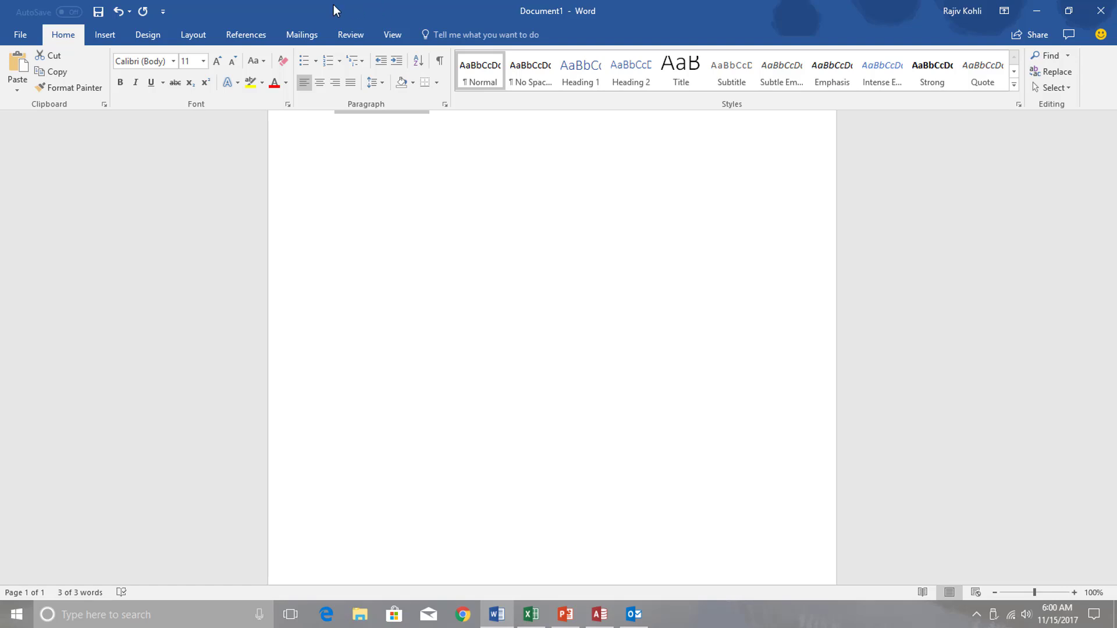
click(118, 82)
key(ctrl+shift+F1)
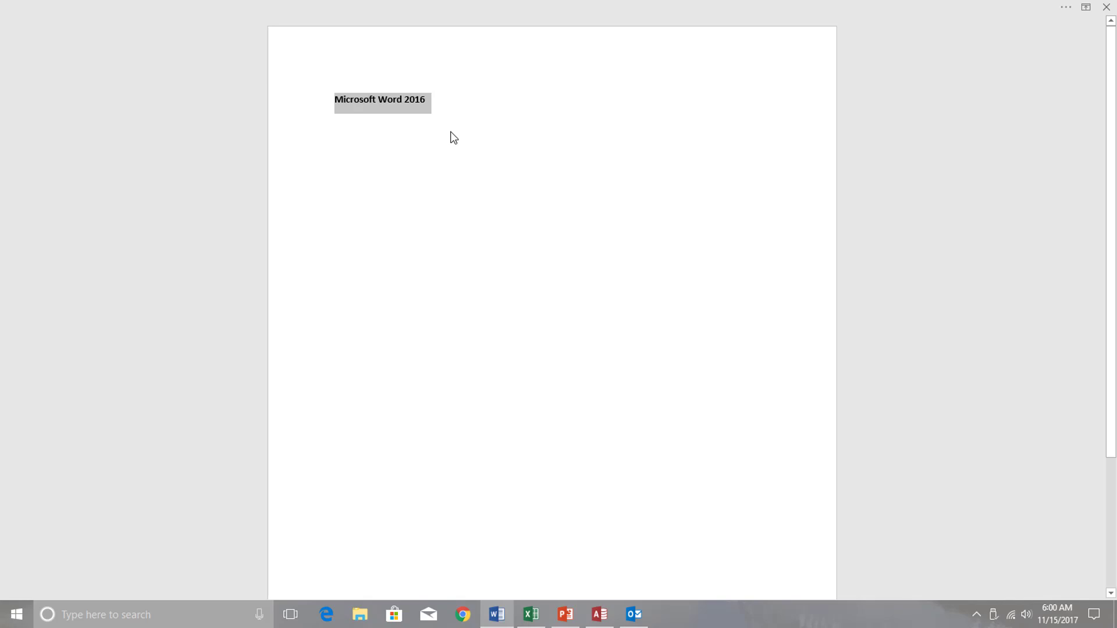
Reveal the hidden ribbon and change its display option to Show Tabs
click(998, 8)
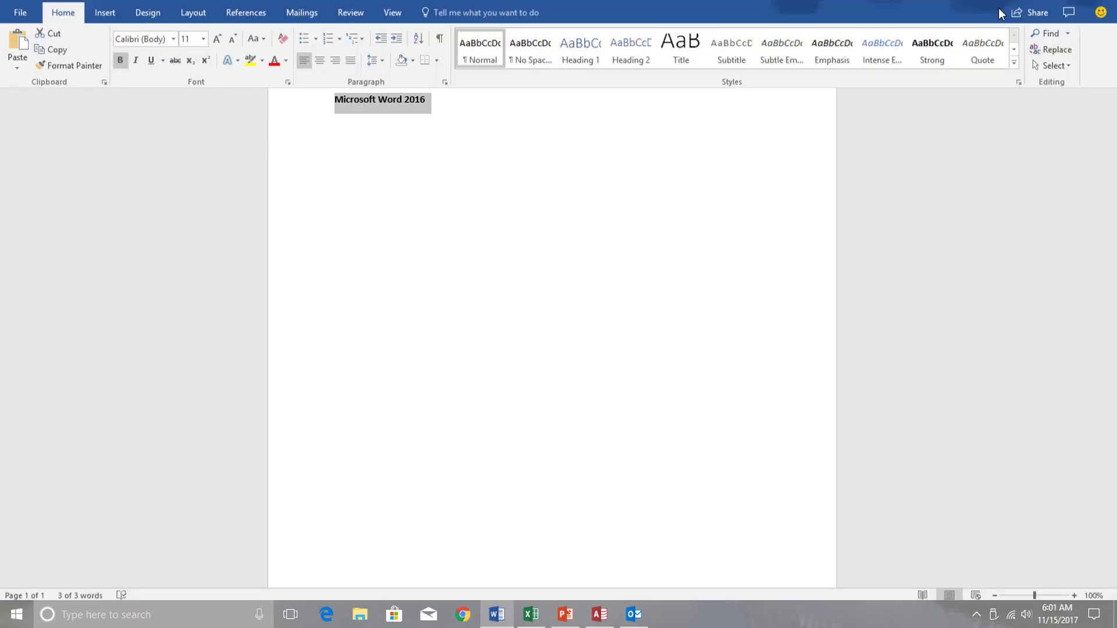
click(1004, 11)
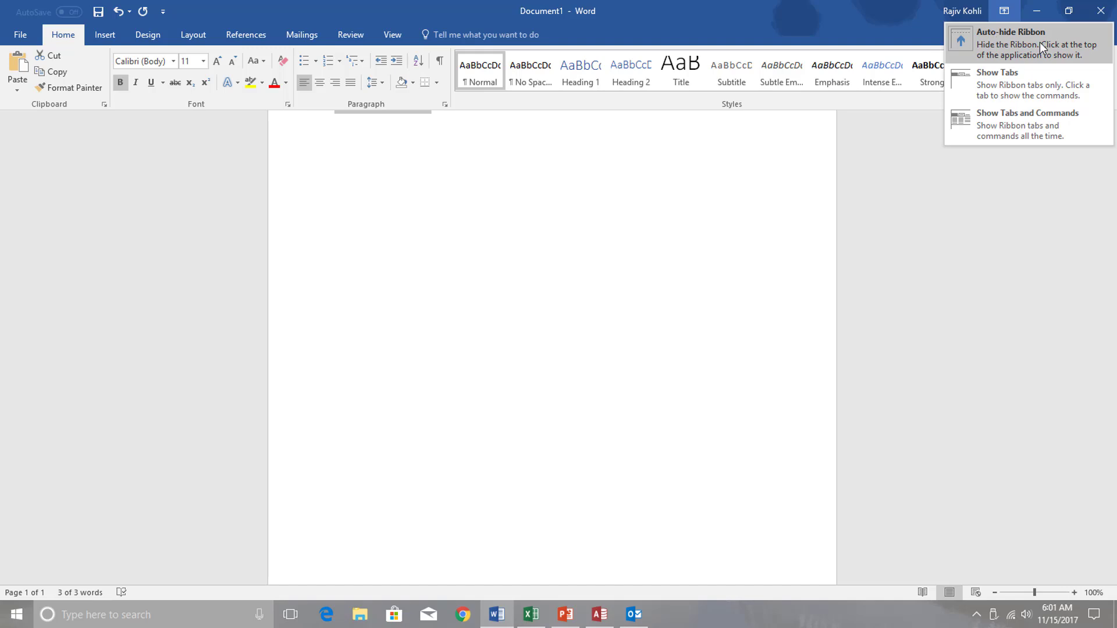
click(492, 131)
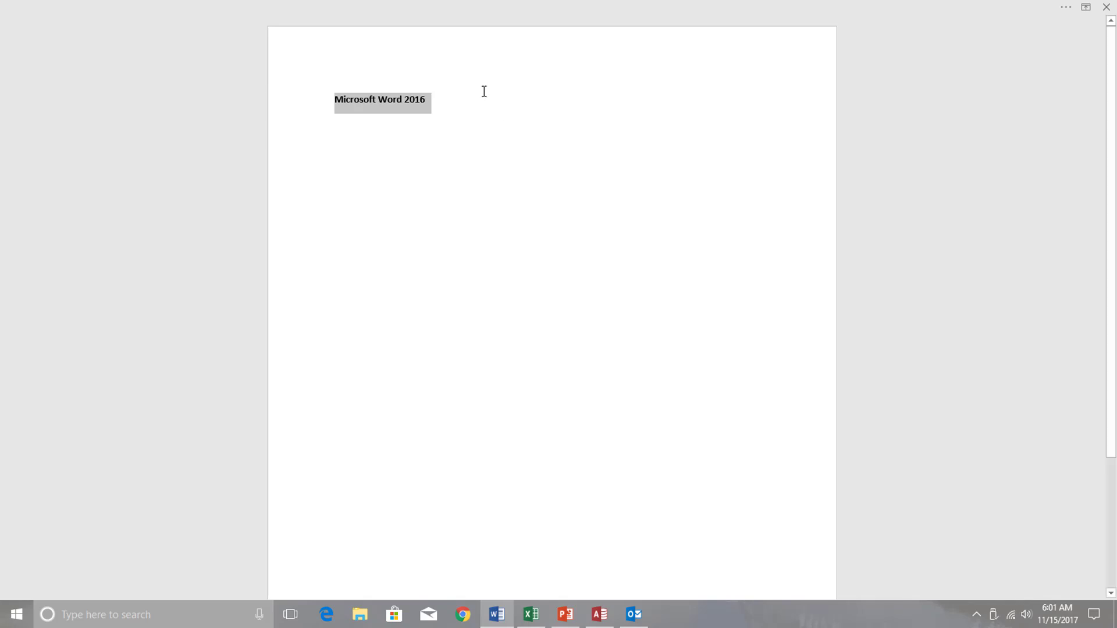
mouse_move(493, 4)
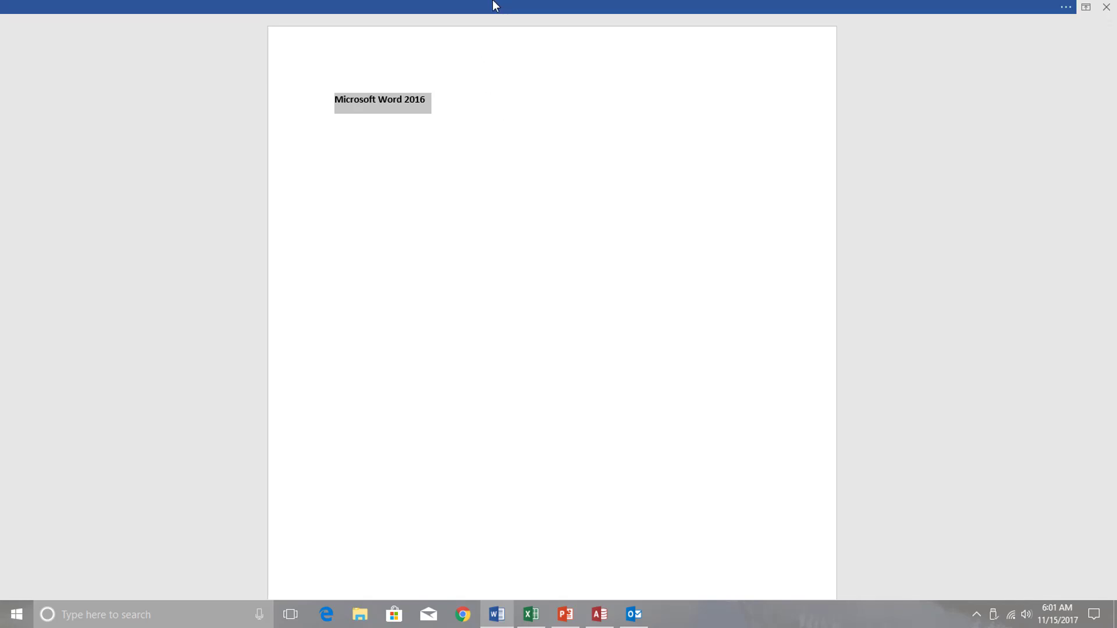
click(1063, 9)
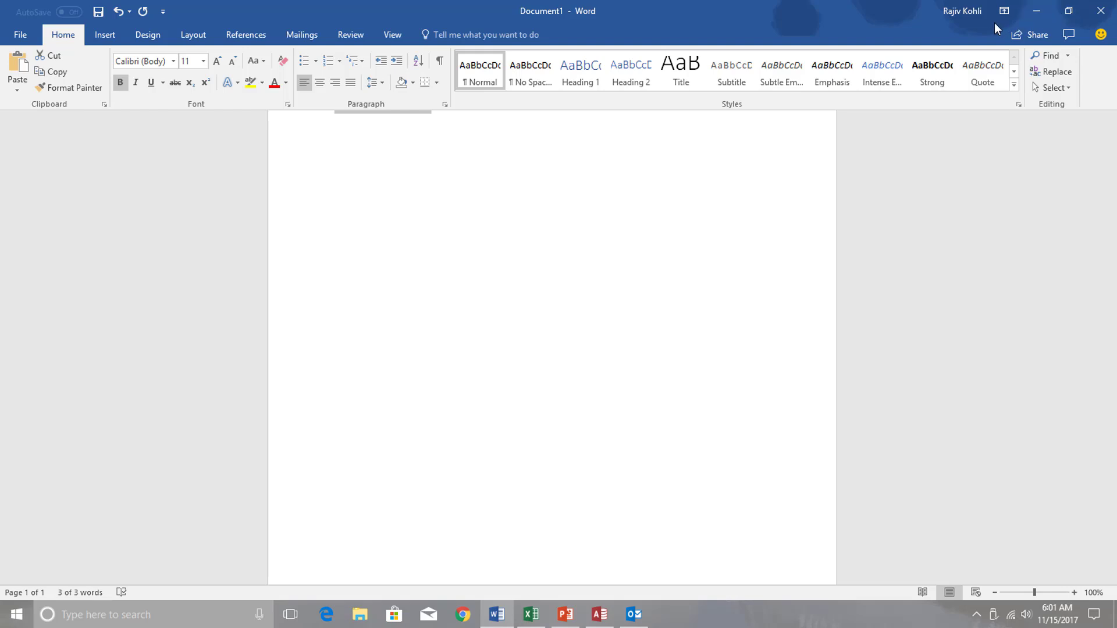
click(1003, 12)
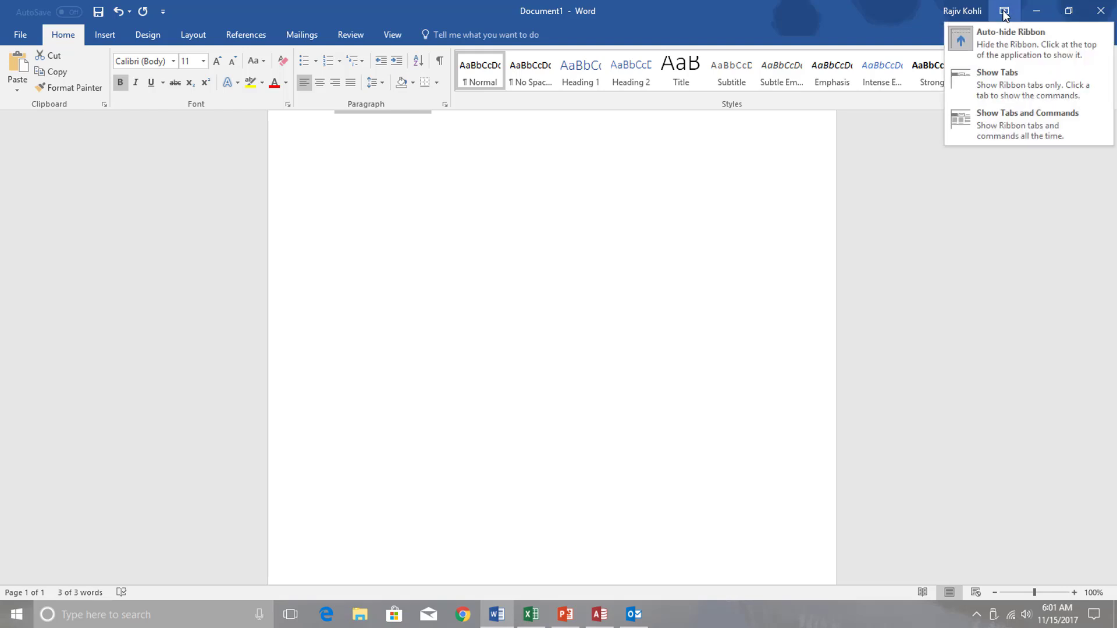
click(993, 83)
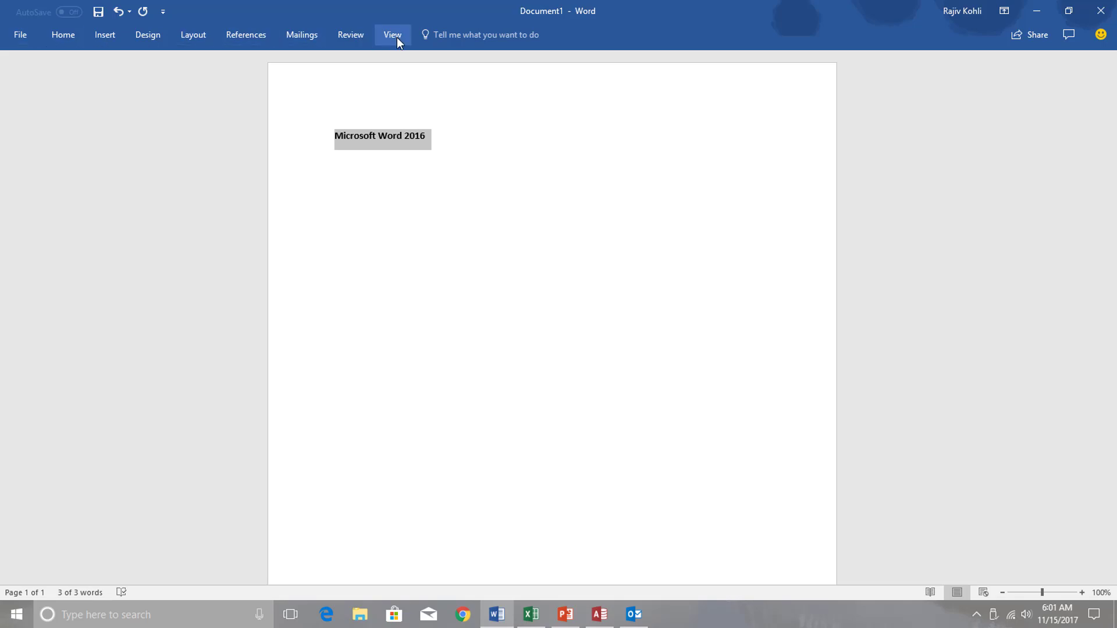
Enlarge the selected "Microsoft Word 2016" text to font size 18 and collapse the ribbon commands again
double_click(61, 37)
click(214, 64)
click(214, 64)
click(215, 64)
click(215, 64)
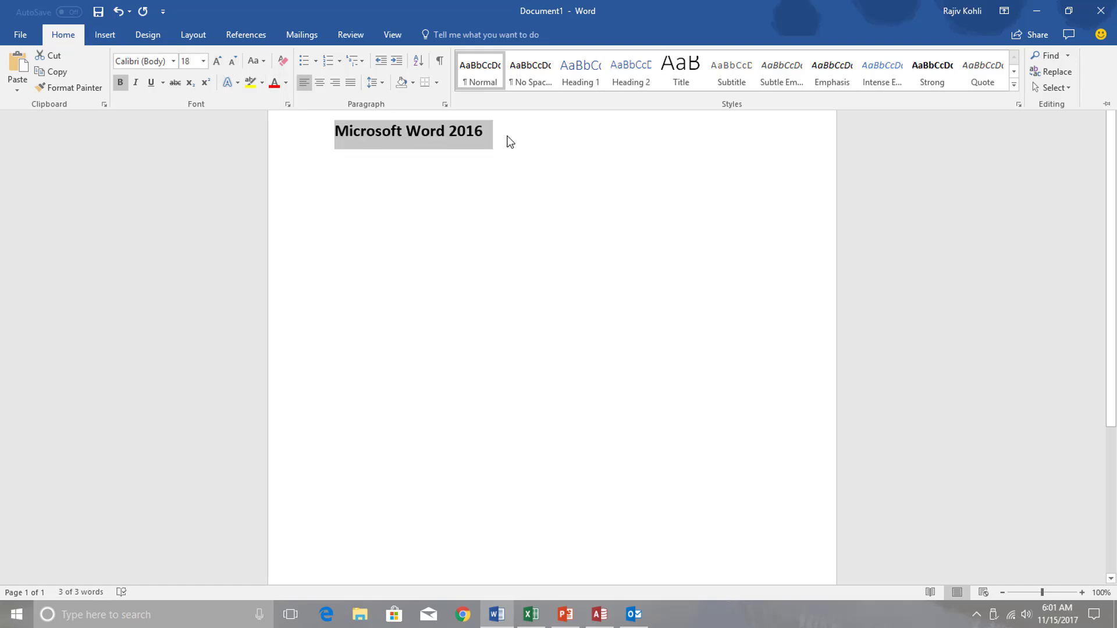
key(Escape)
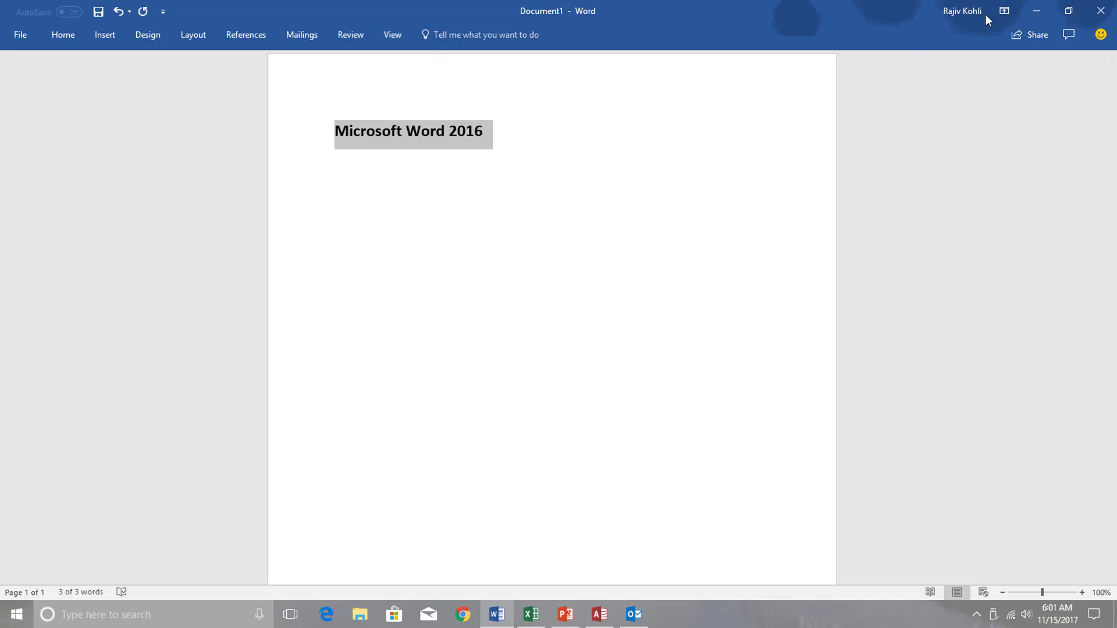
Set the ribbon display to Show Tabs and Commands and deselect the text
click(1004, 13)
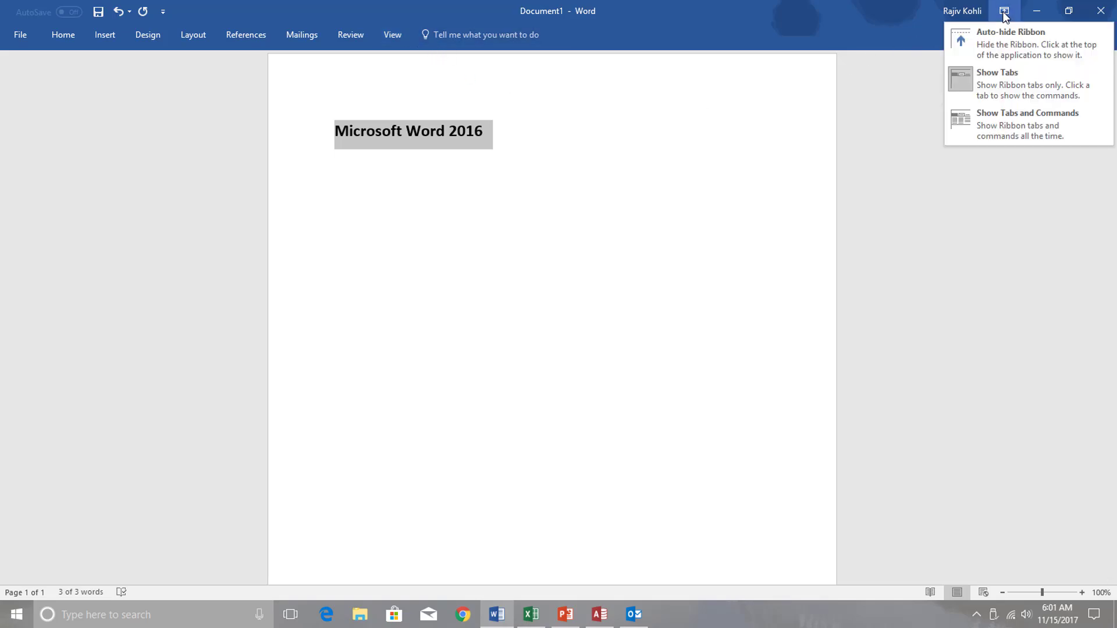
click(980, 117)
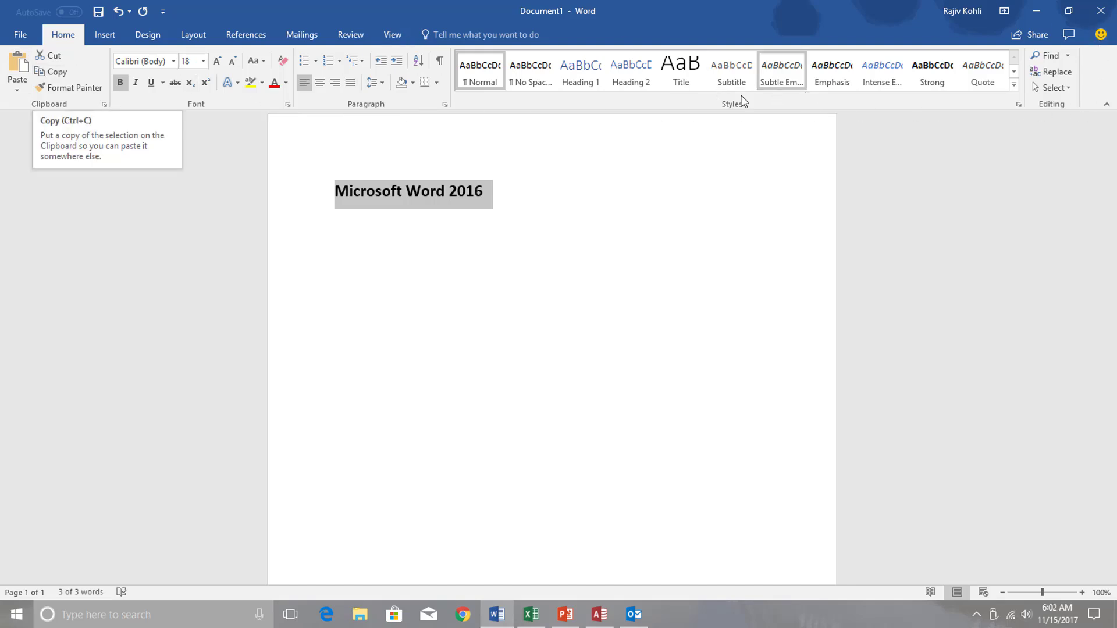
click(532, 205)
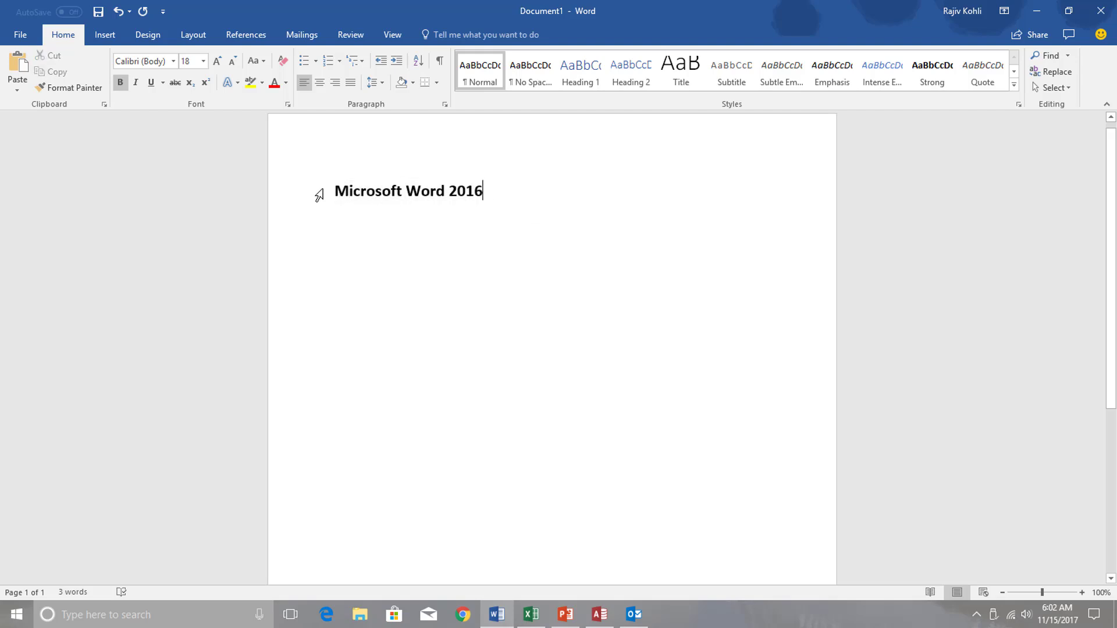
Select the "Microsoft Word 2016" text, collapse the ribbon to its tabs, and pin the Home commands open again
triple_click(453, 191)
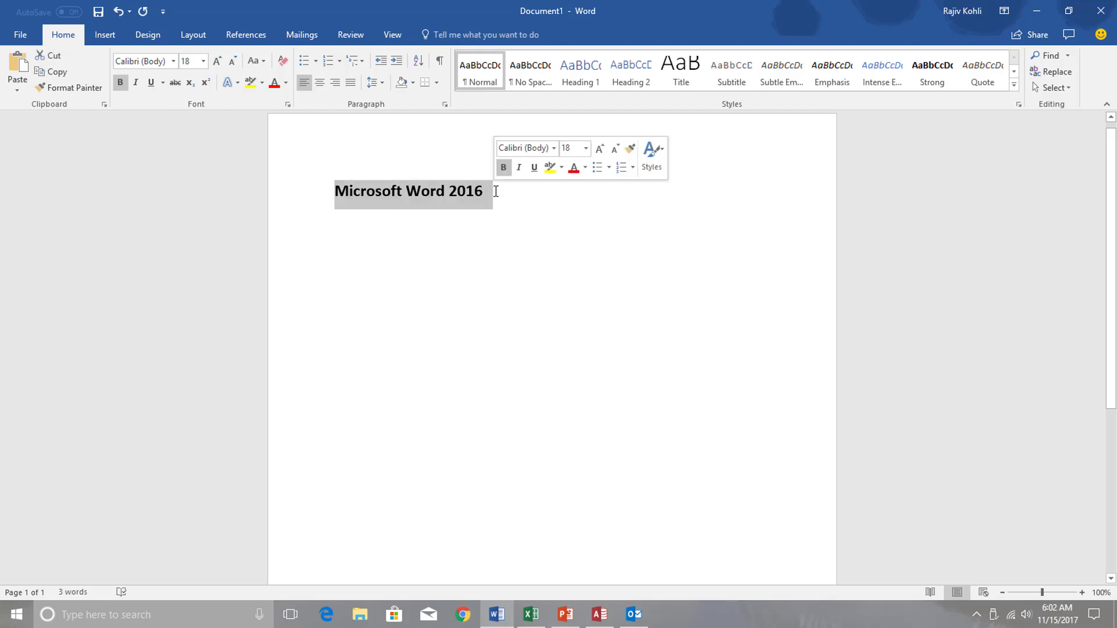
click(1004, 12)
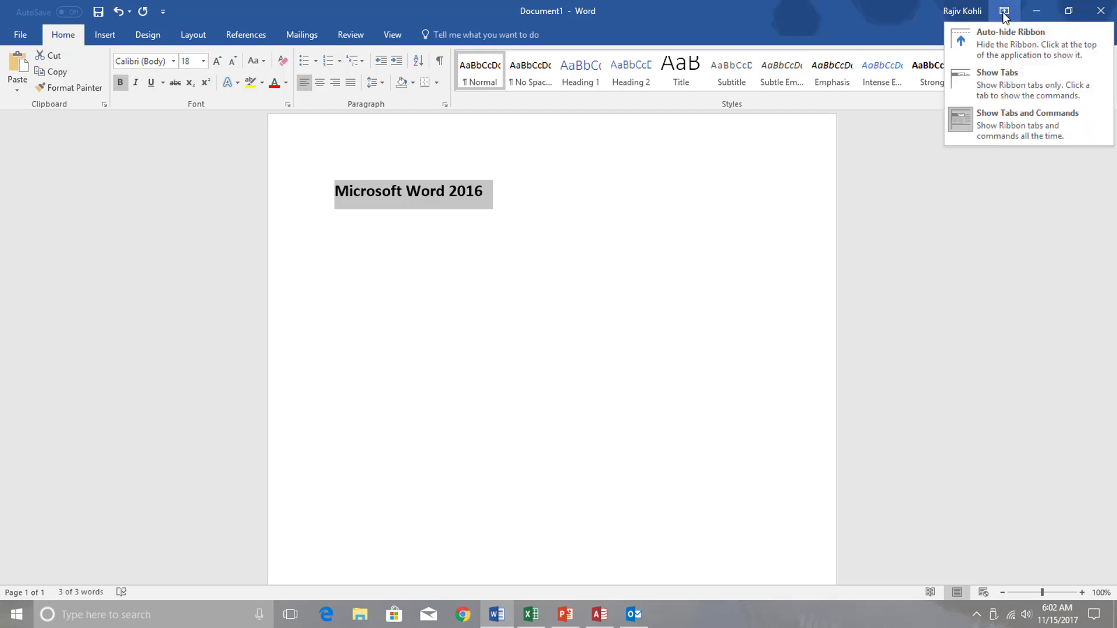
click(62, 35)
double_click(63, 35)
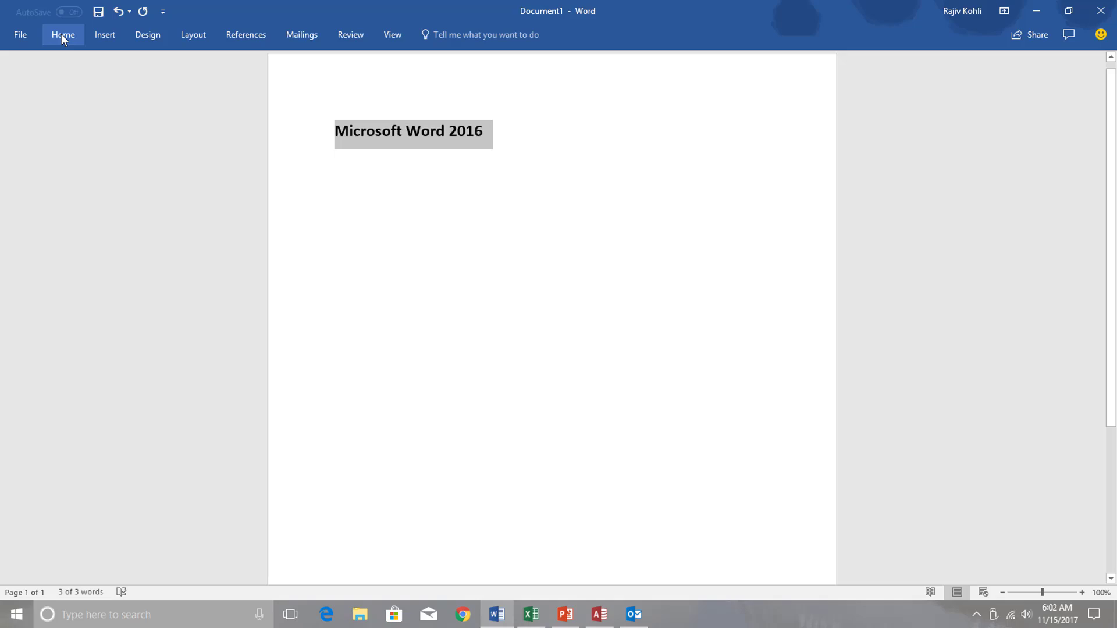
click(61, 34)
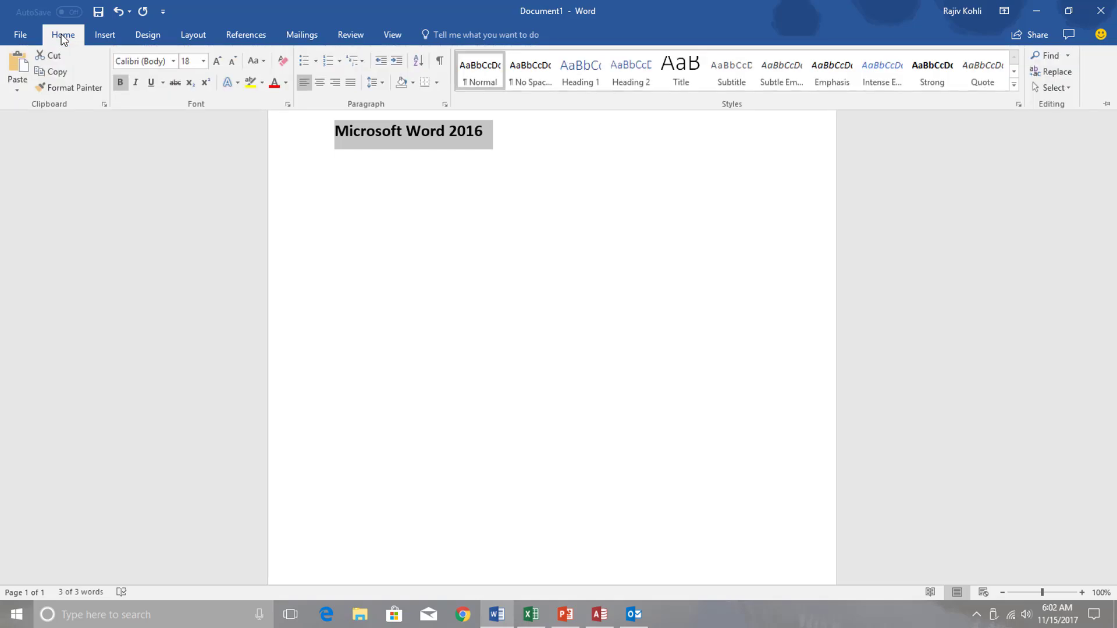
double_click(63, 36)
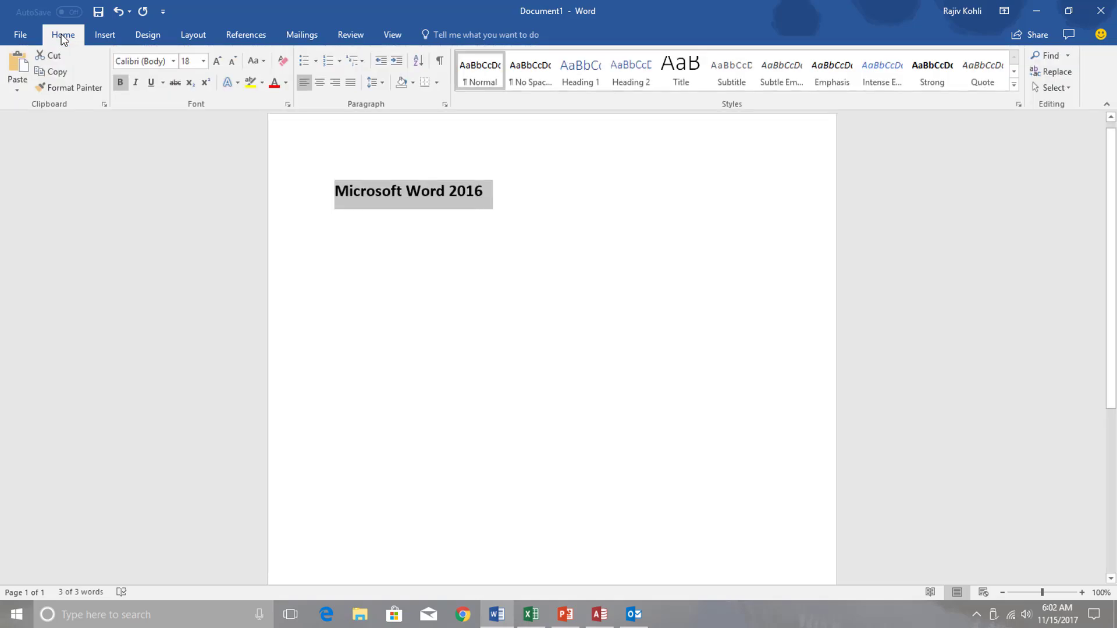
Collapse the ribbon to tabs only after briefly revealing the Home commands, and check the ribbon display options
double_click(63, 36)
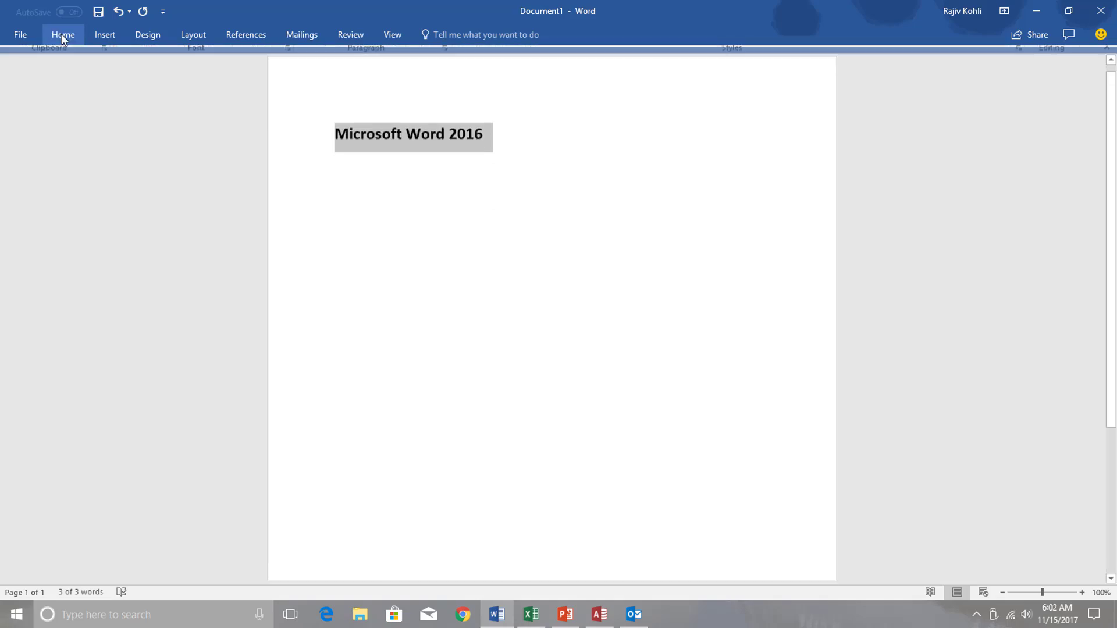
click(63, 36)
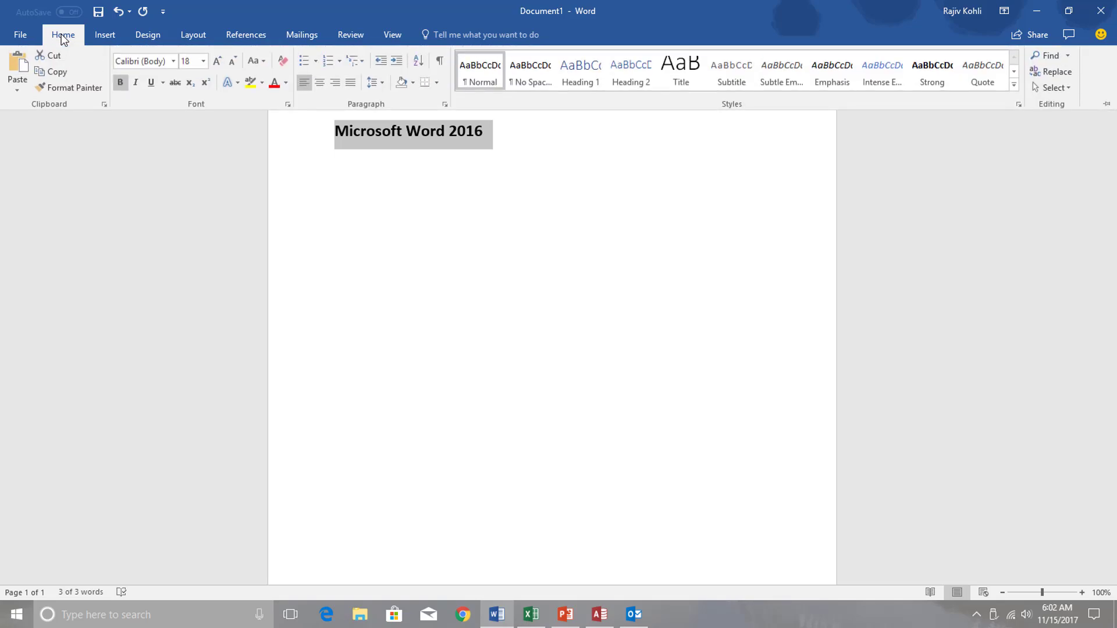
click(63, 36)
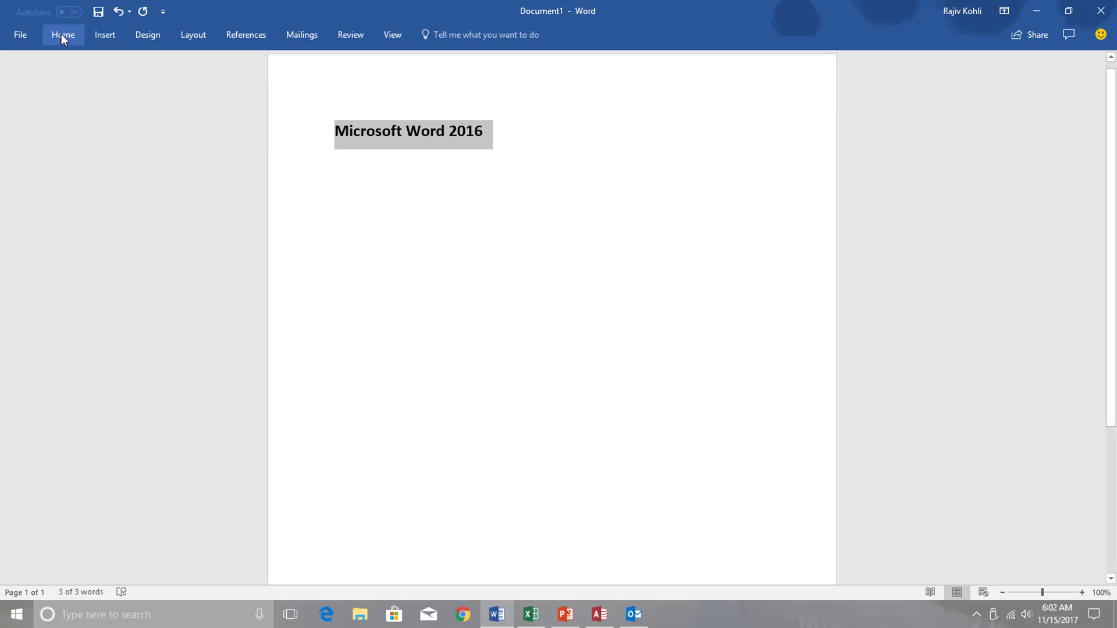
click(1005, 10)
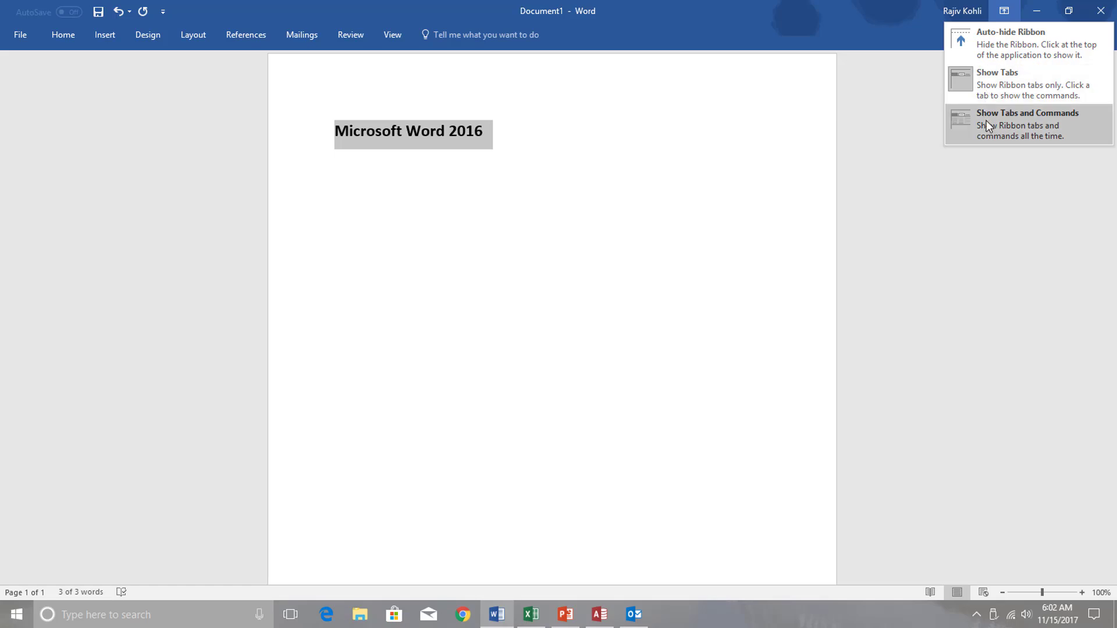
click(570, 5)
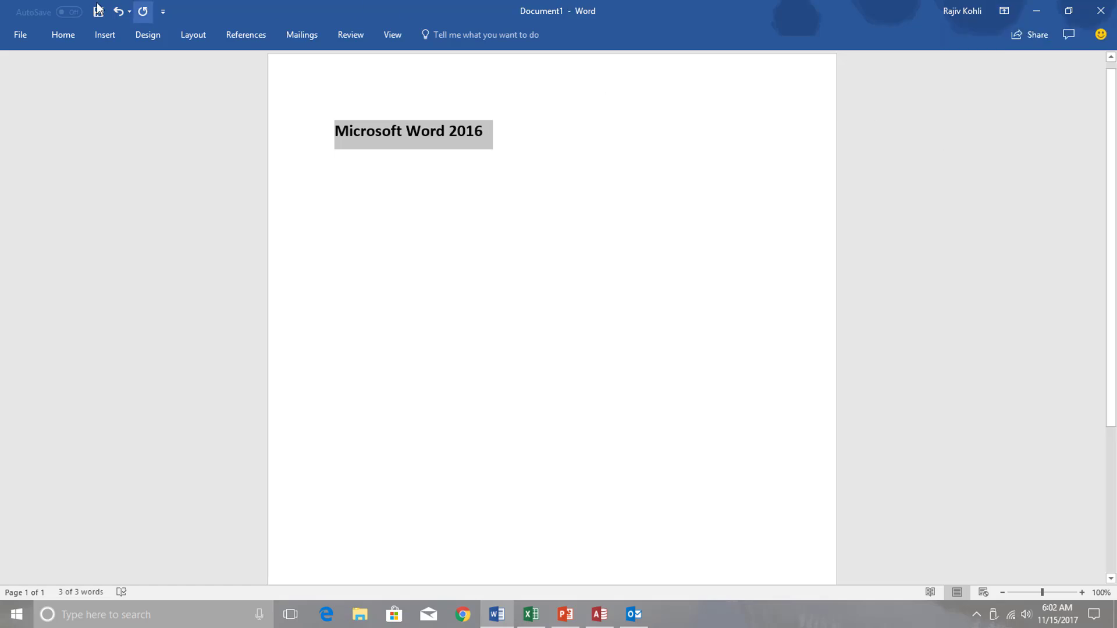
Pin the Home commands open again and deselect the "Microsoft Word 2016" text
click(61, 35)
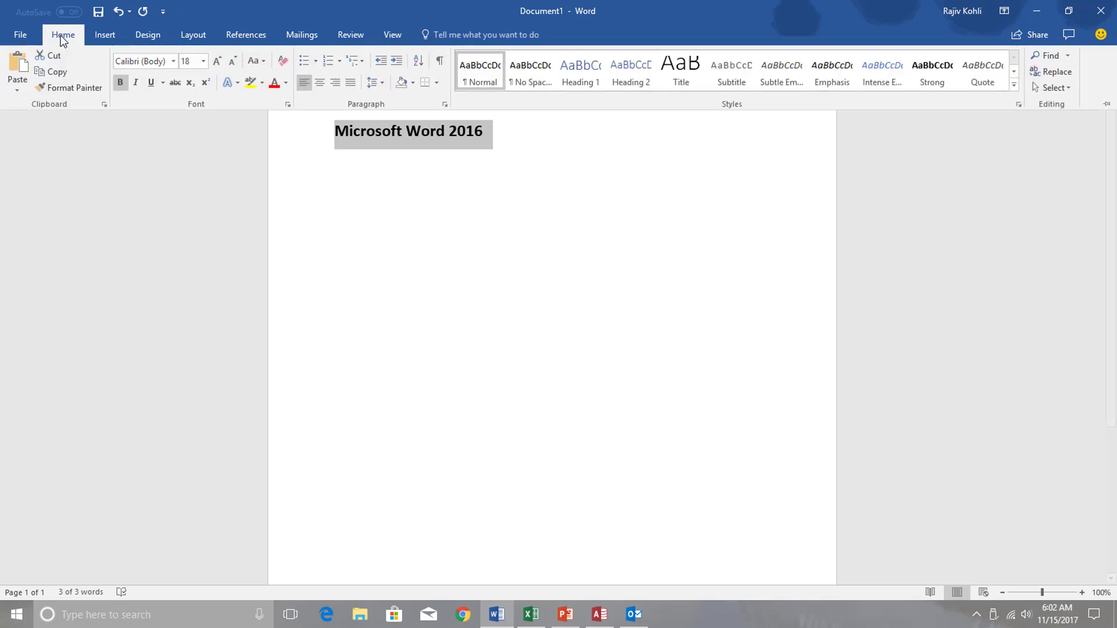
click(63, 38)
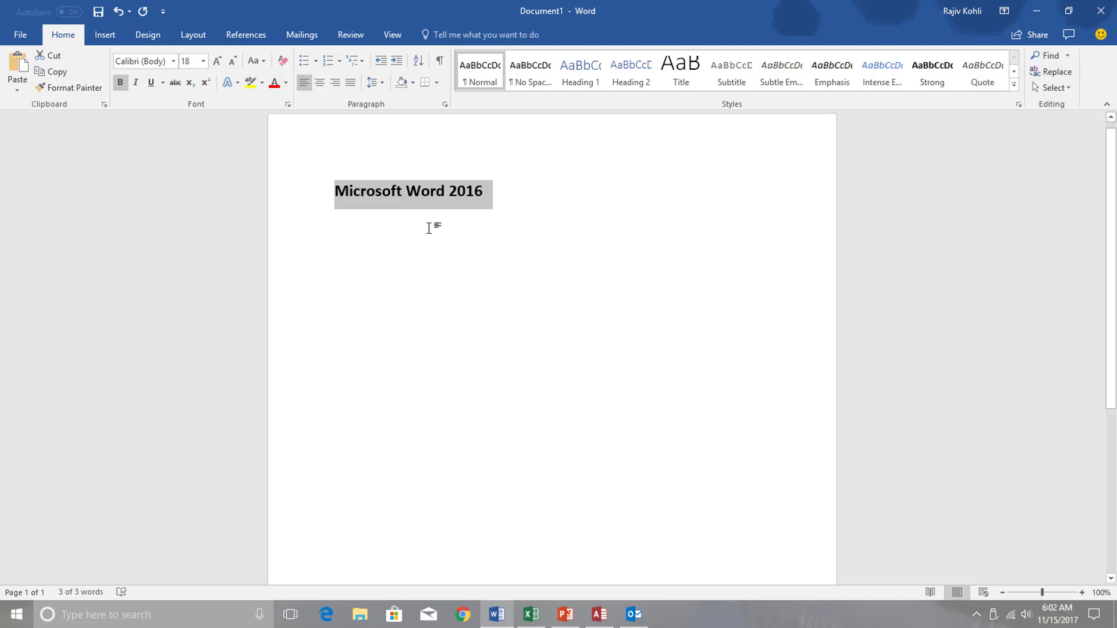
click(516, 196)
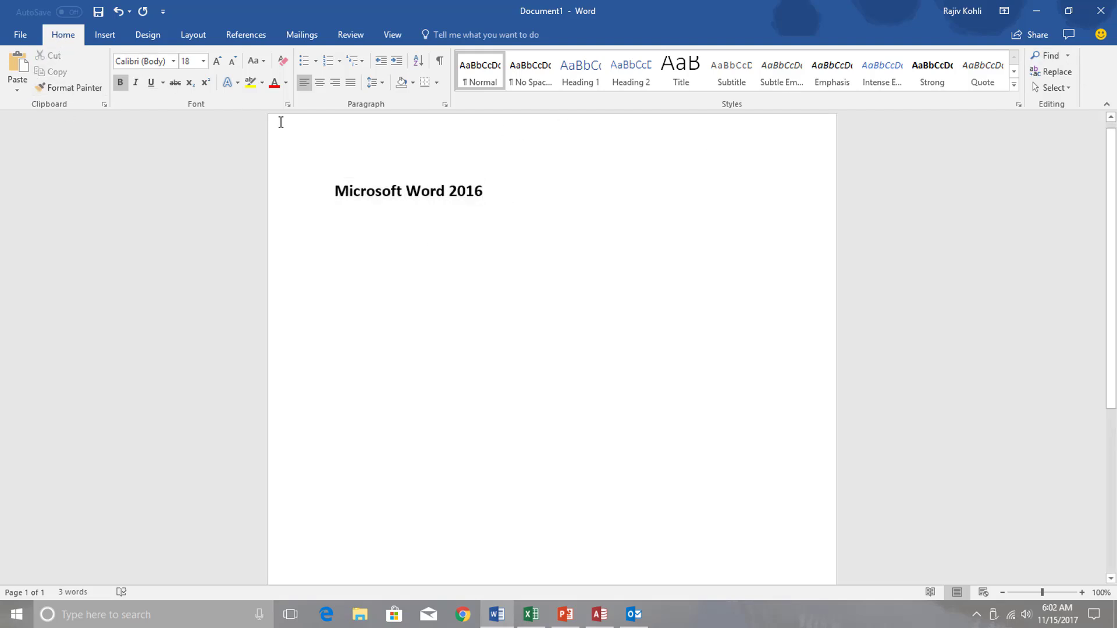
Collapse the ribbon, show the Home commands temporarily while checking the display options, and keep the full ribbon shown
double_click(63, 36)
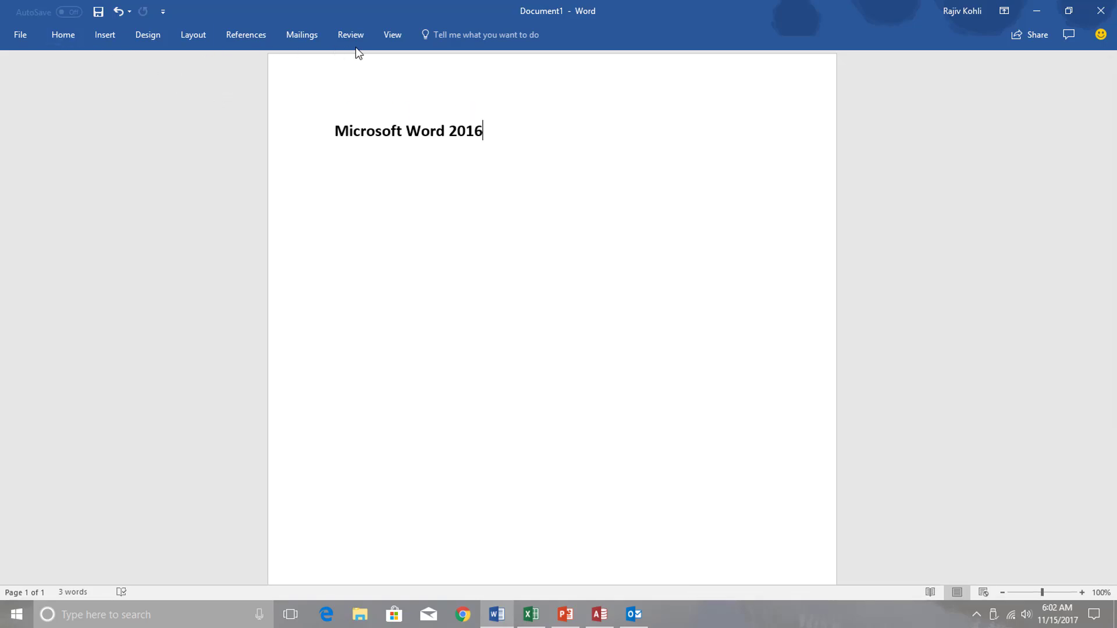
click(61, 35)
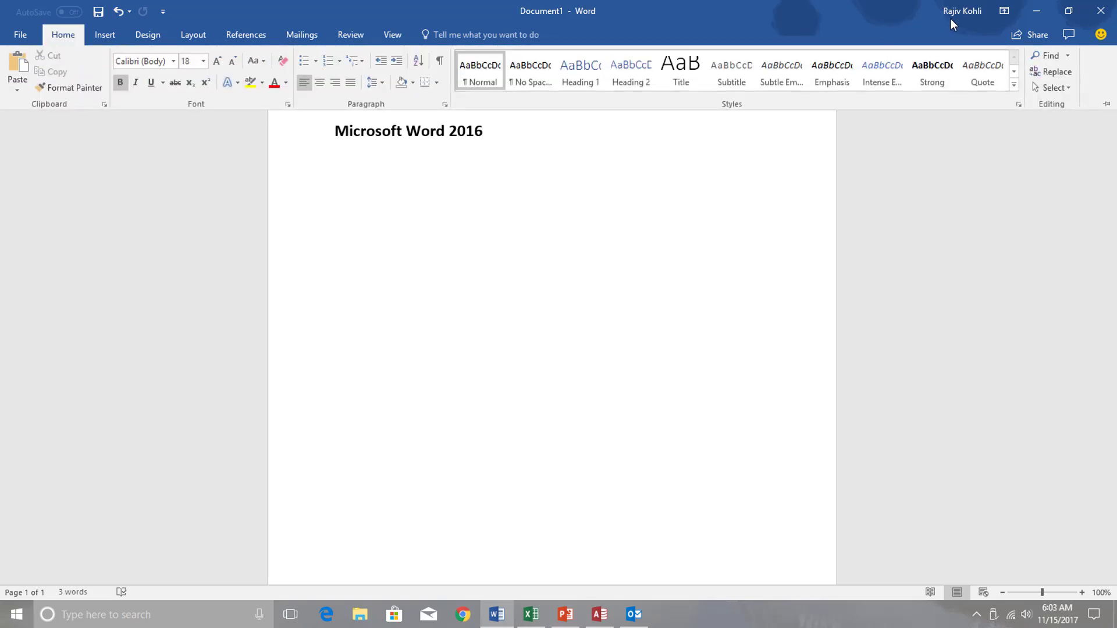
click(1004, 11)
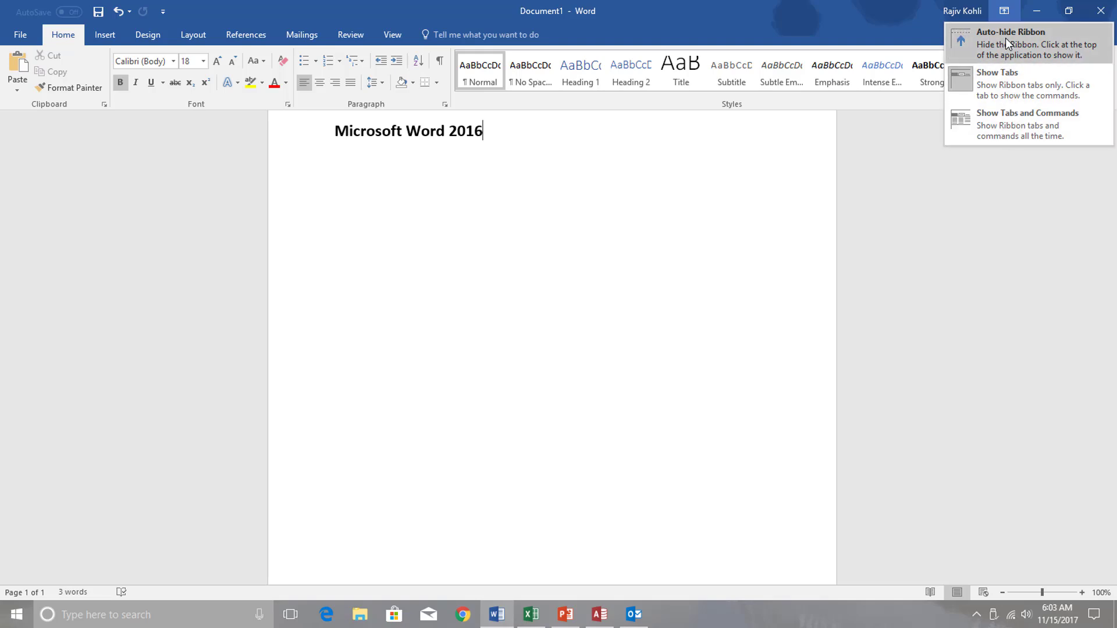
double_click(58, 39)
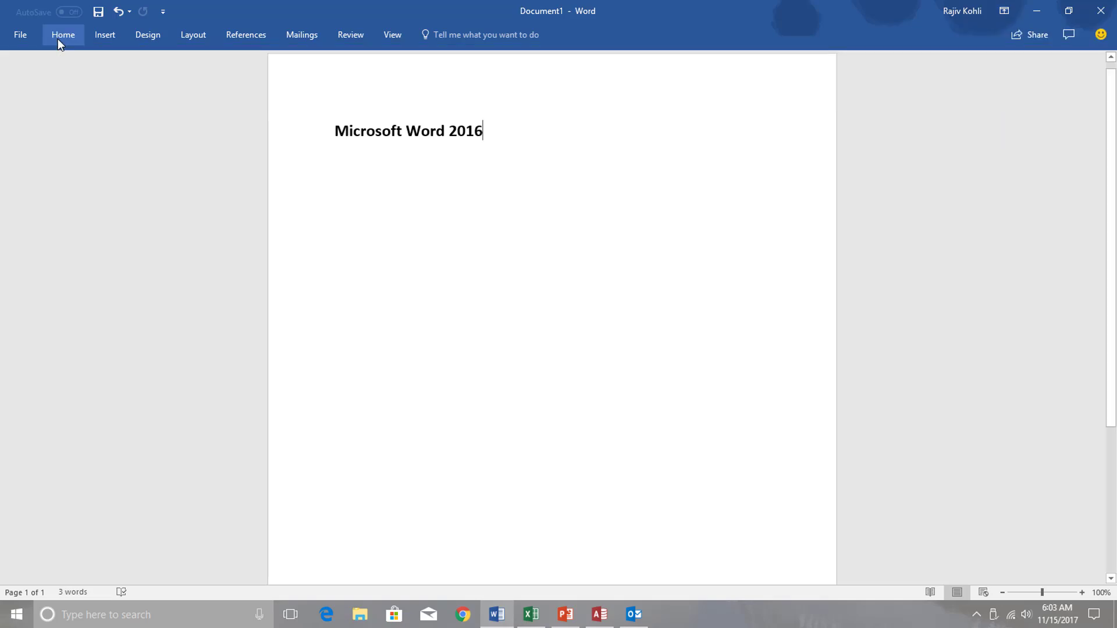
click(58, 39)
click(57, 40)
double_click(58, 39)
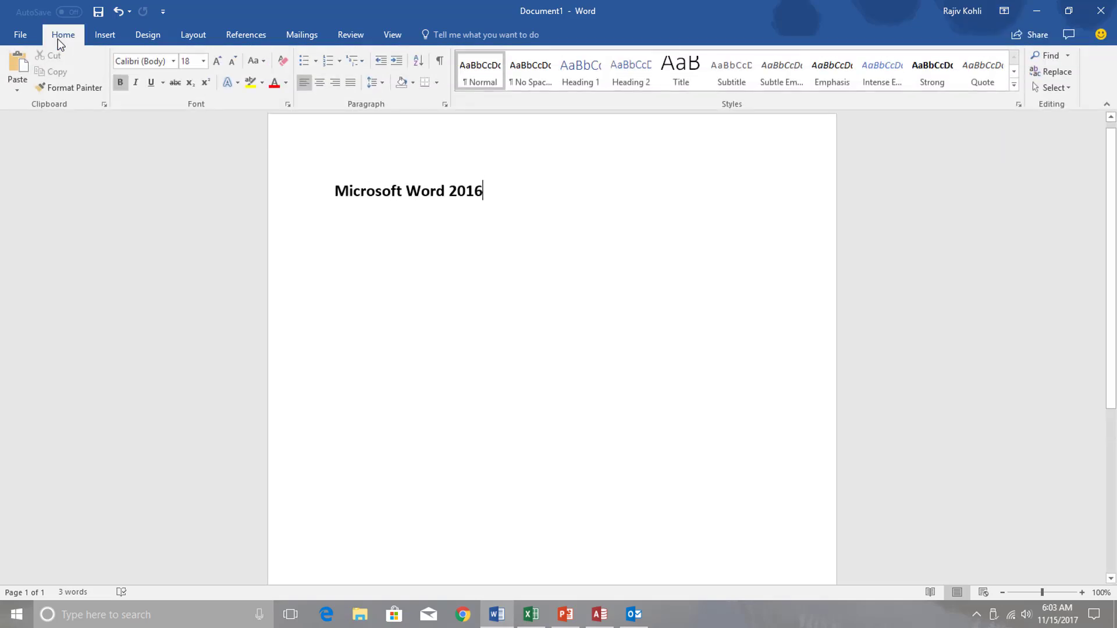
Review the ribbon display options, hide the ribbon commands and bring them back permanently
click(1005, 13)
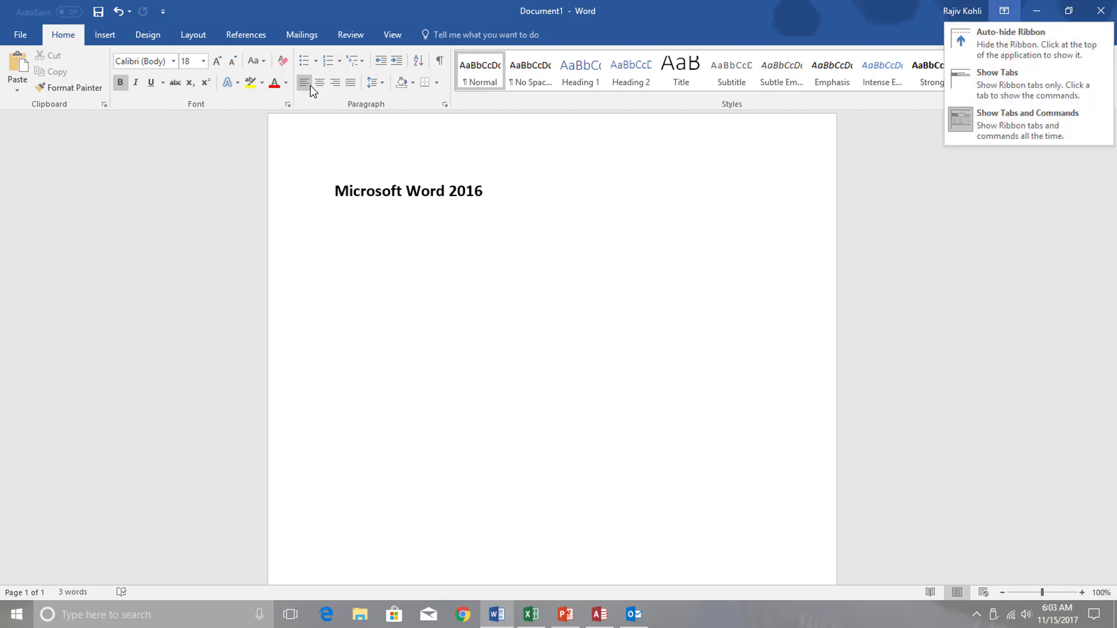
click(65, 37)
double_click(64, 36)
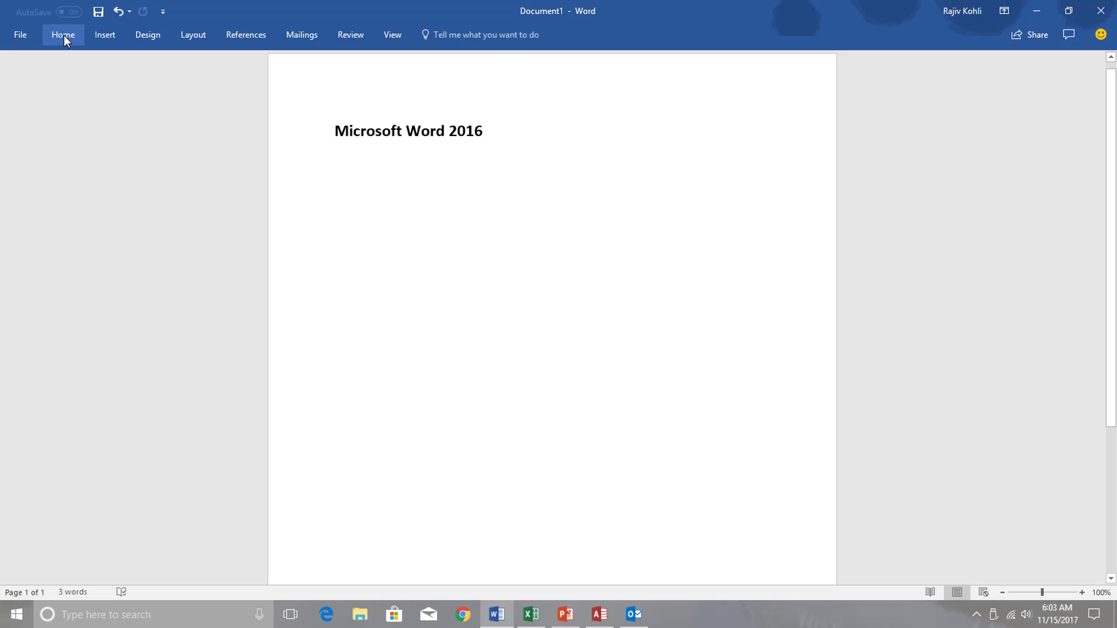
click(64, 36)
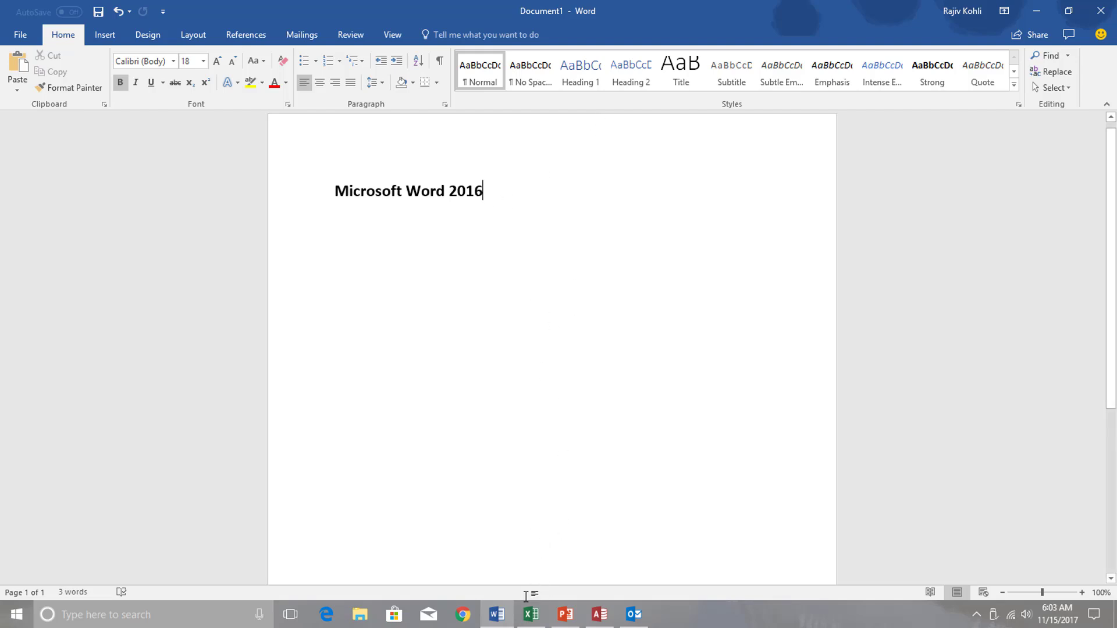
Switch to the Excel workbook, look over its ribbon display options, and collapse its ribbon to tabs only
click(531, 614)
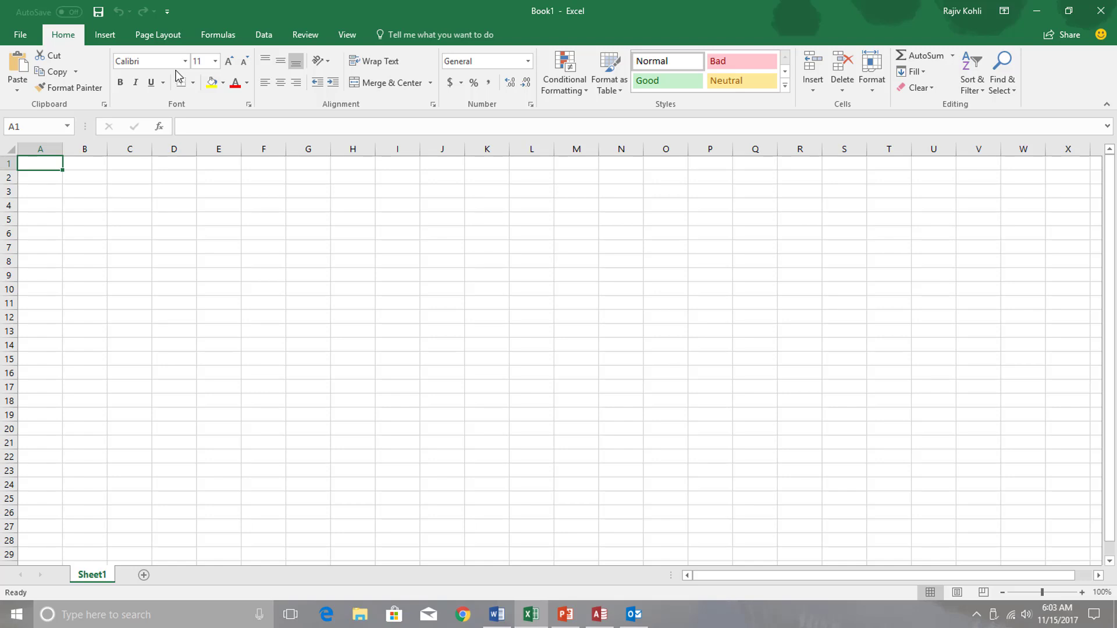
click(1005, 11)
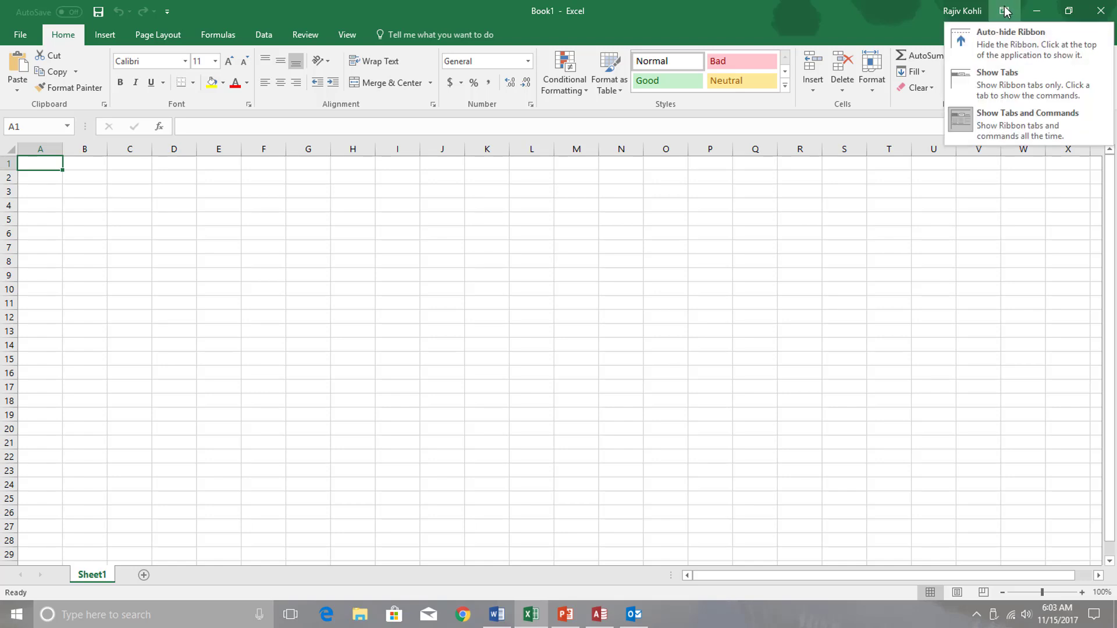
click(1004, 11)
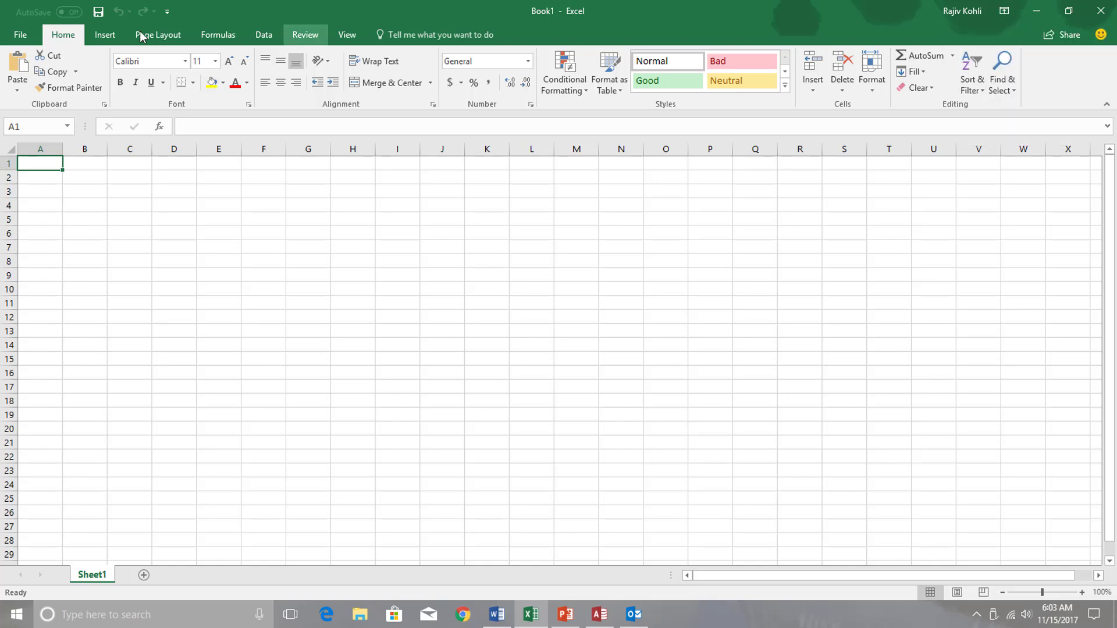
double_click(63, 36)
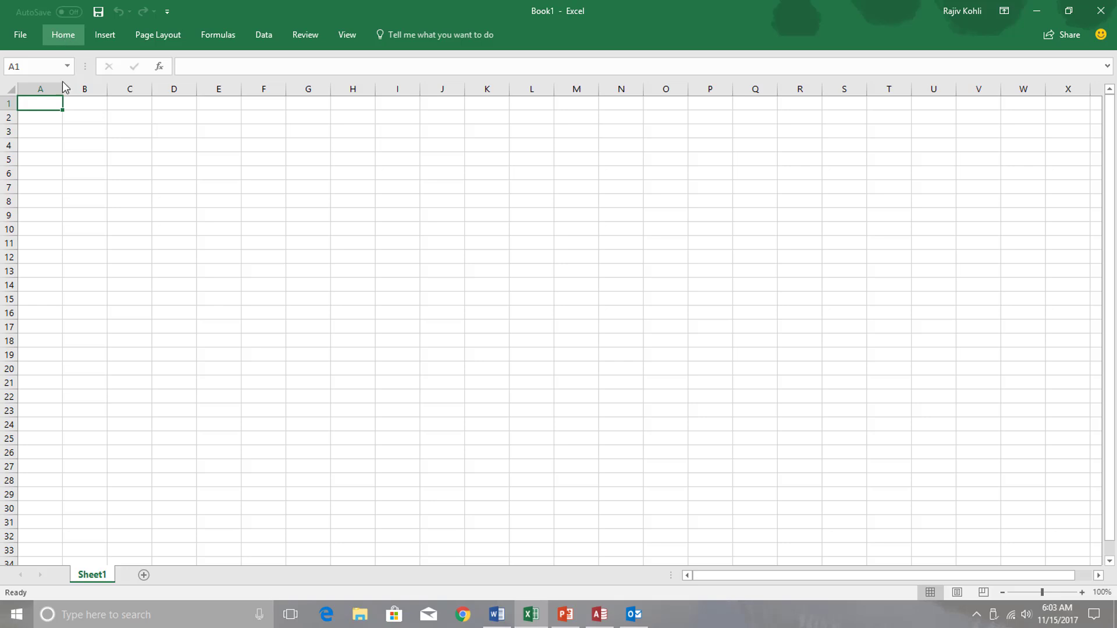
Enter 123 in cell A1 and reselect that cell
text(12)
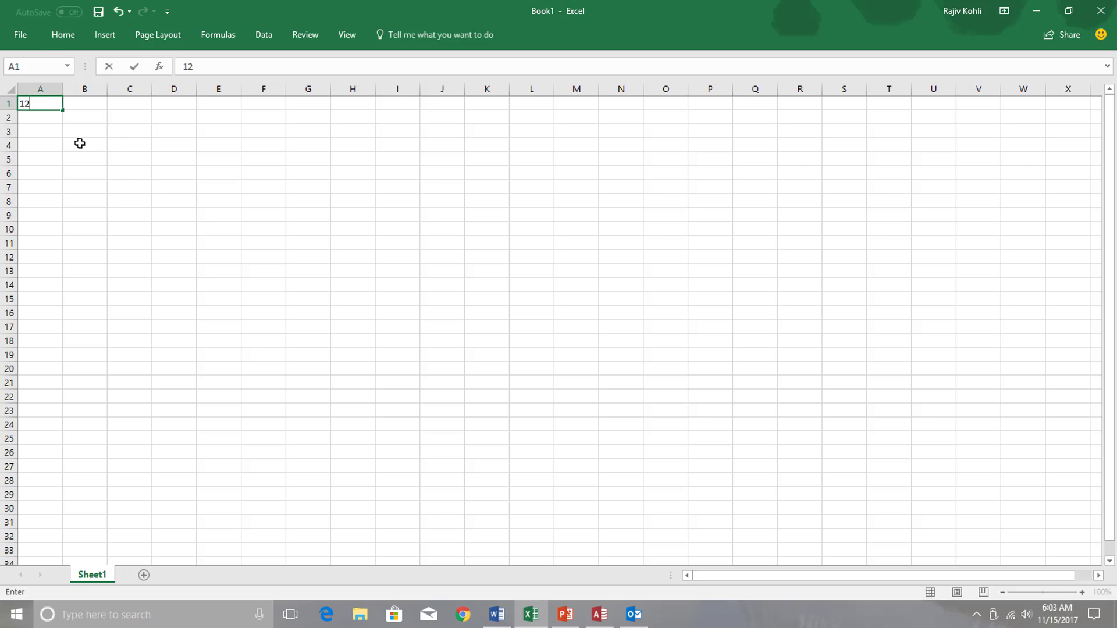
text(3)
key(Return)
click(36, 103)
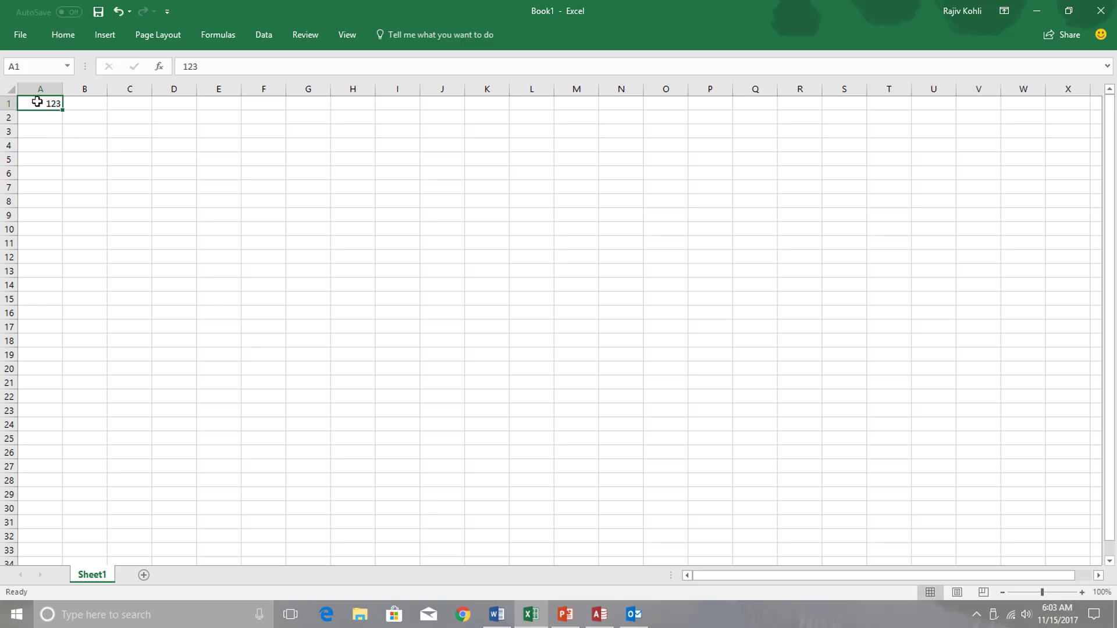
Make cell A1 bold at font size 16 using the temporarily revealed Home commands, then hide the commands
click(65, 36)
click(119, 82)
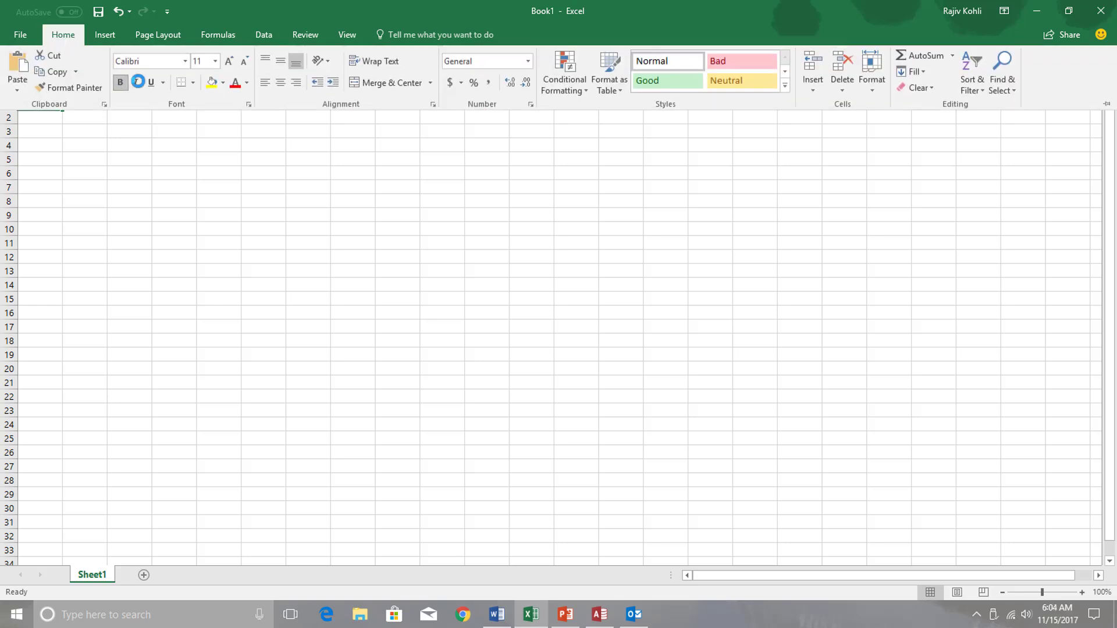
click(229, 62)
click(229, 62)
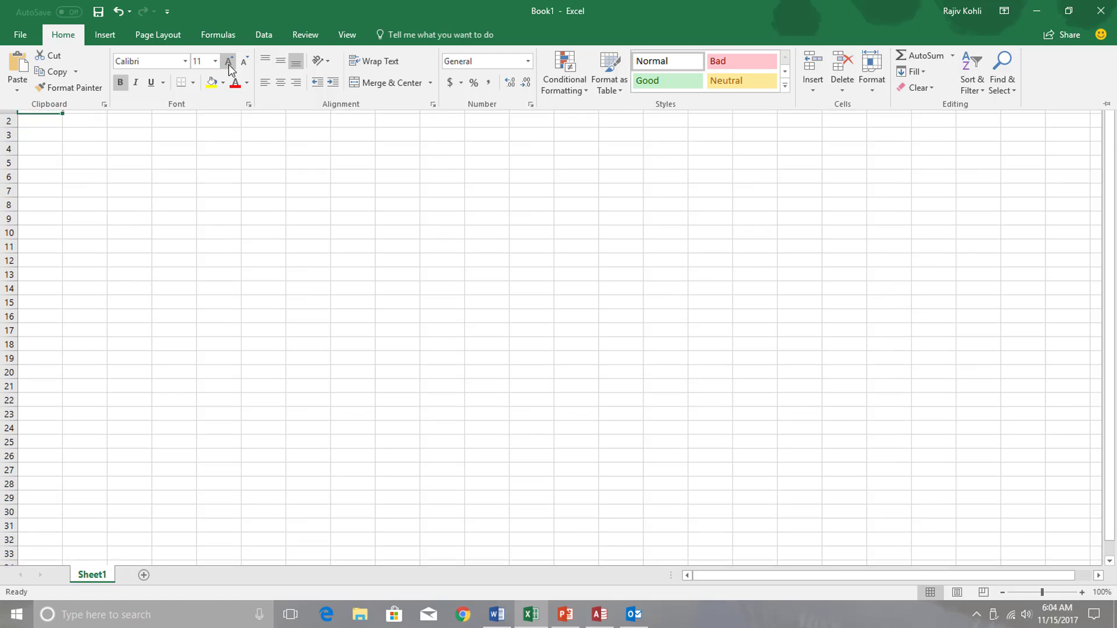
click(228, 62)
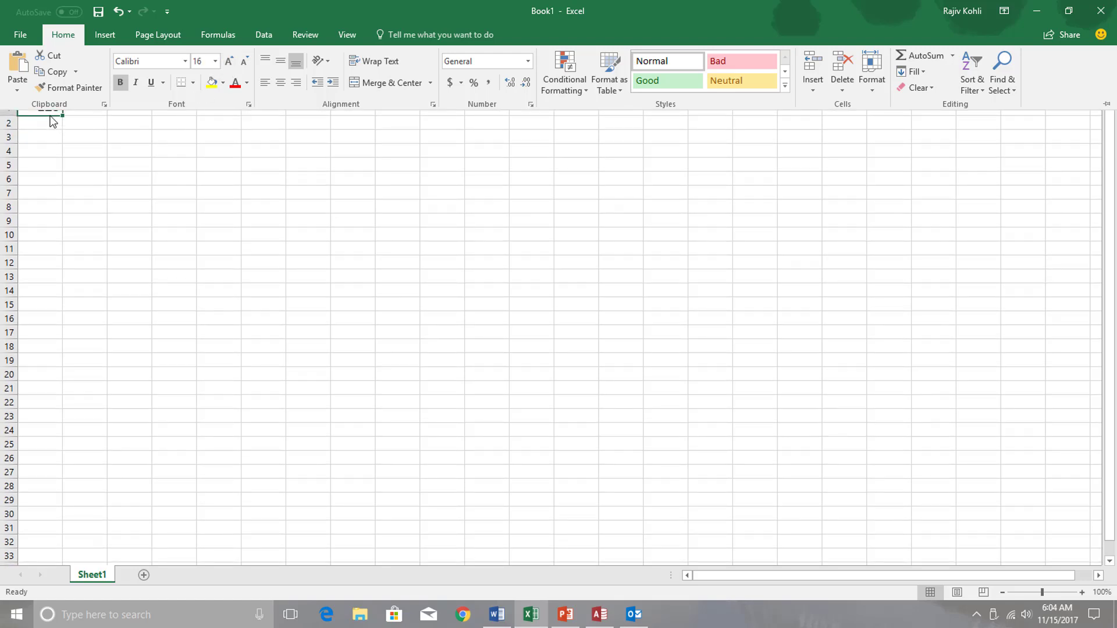
key(ctrl+F1)
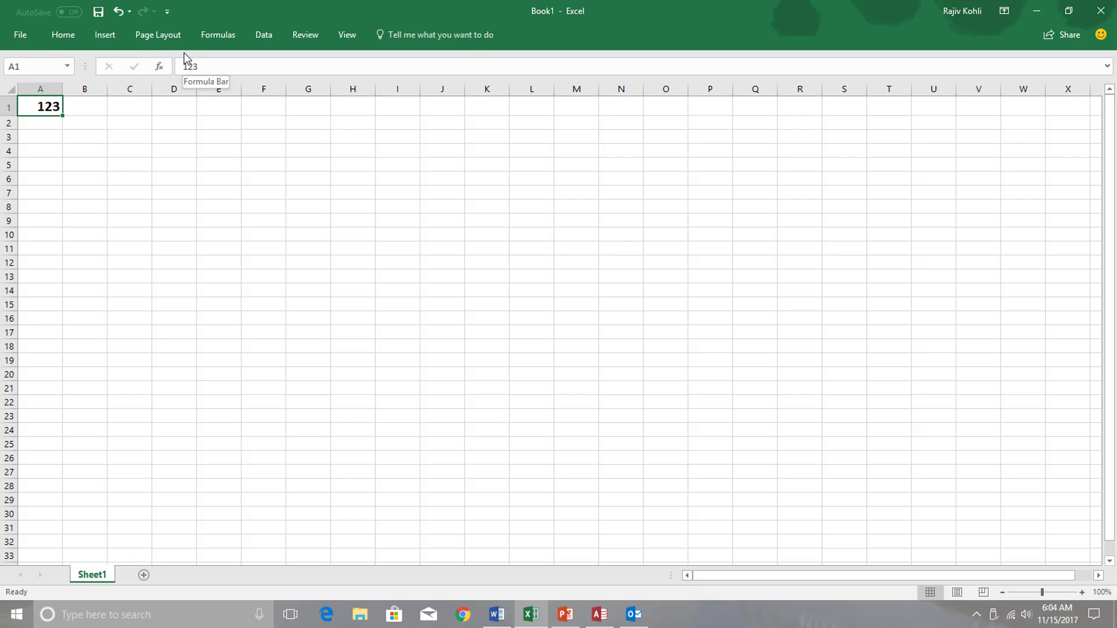
Restore the full Excel ribbon permanently and review its display options without changing the setting
click(63, 36)
click(63, 36)
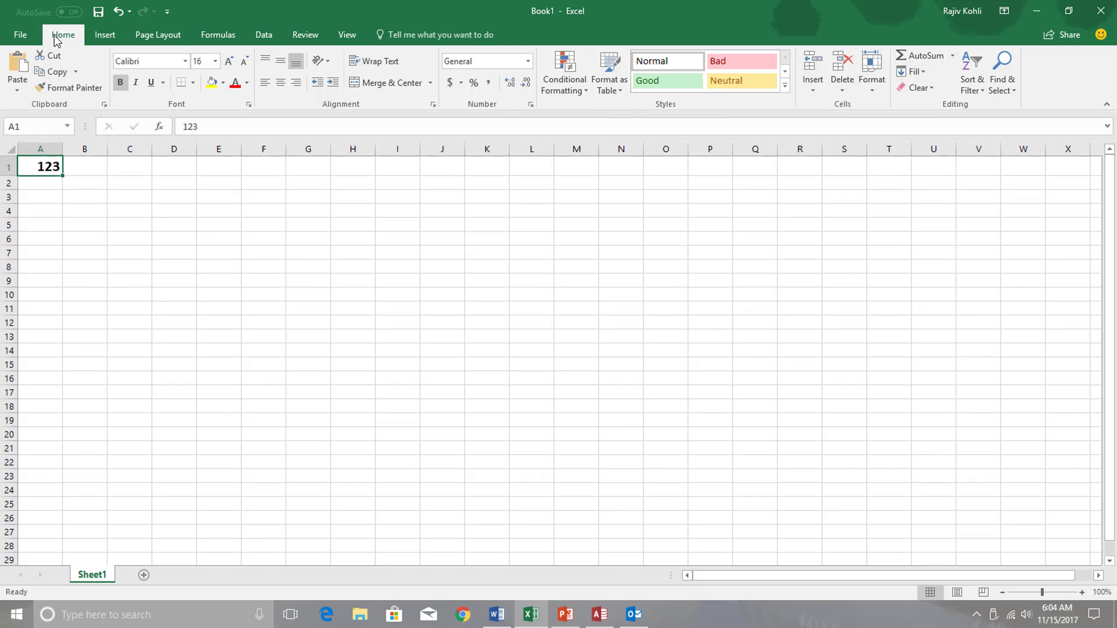
click(1003, 12)
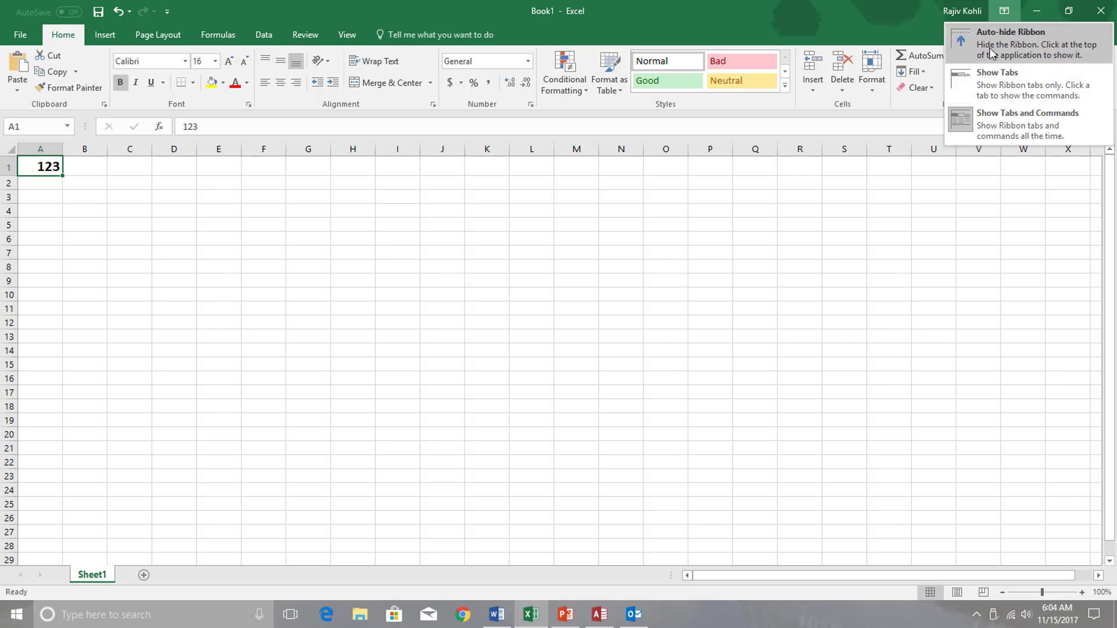
click(1004, 12)
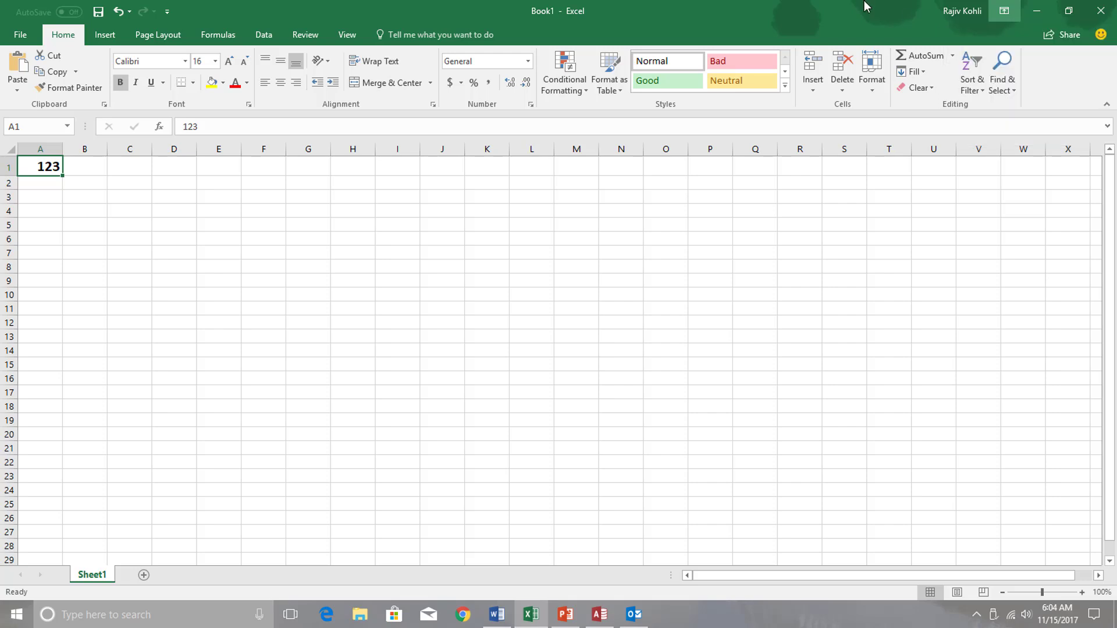
Switch to PowerPoint and after it to Outlook, reviewing the ribbon display options in each without changing the setting
click(563, 615)
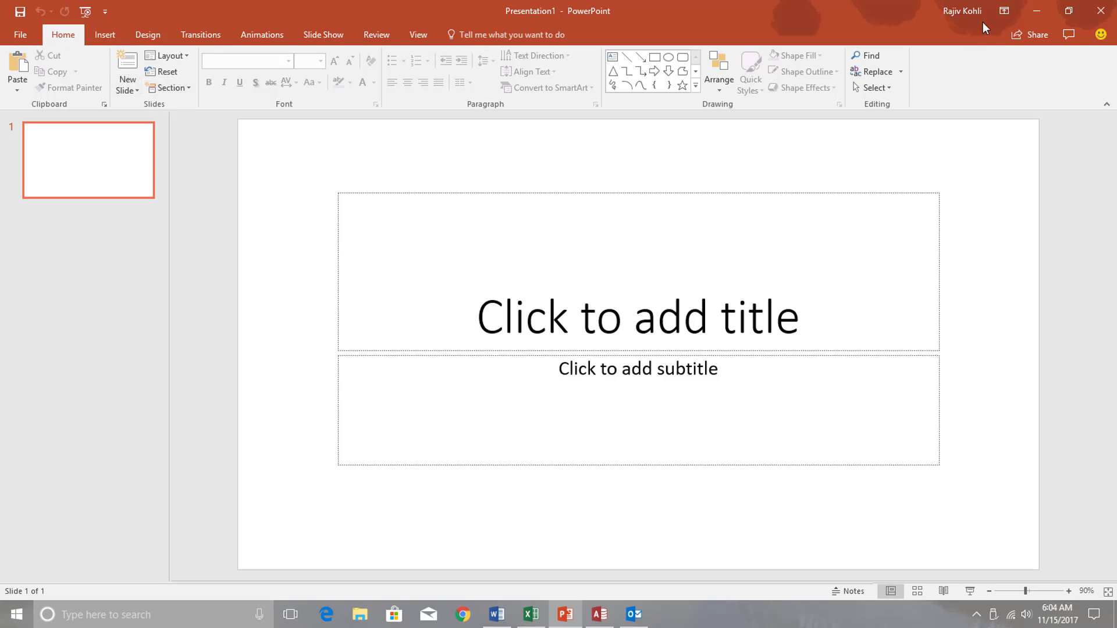
click(1006, 11)
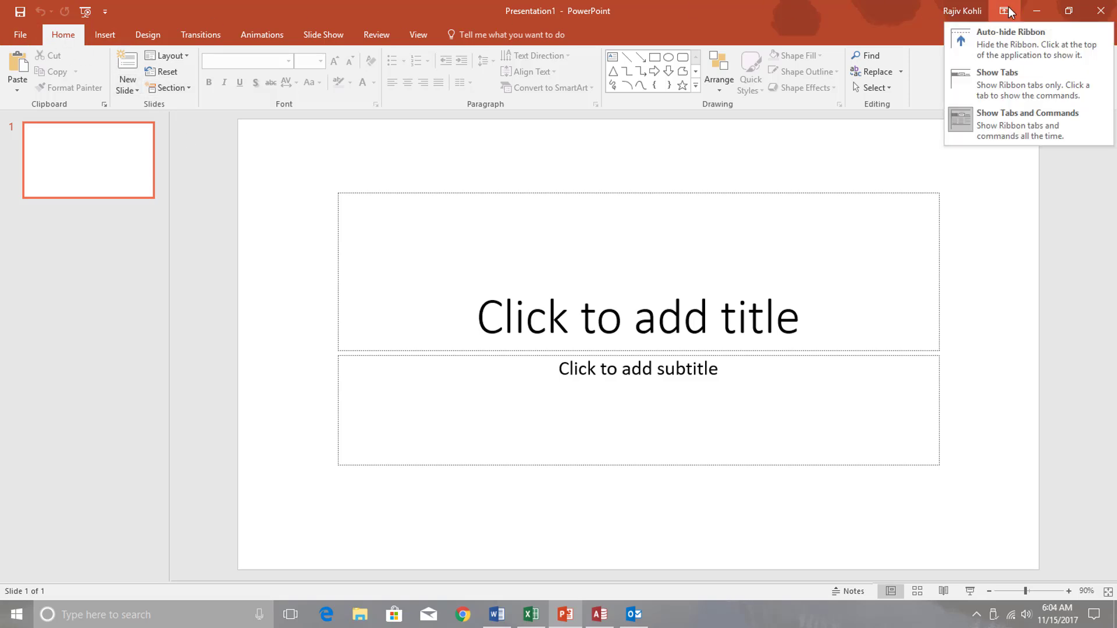
click(620, 608)
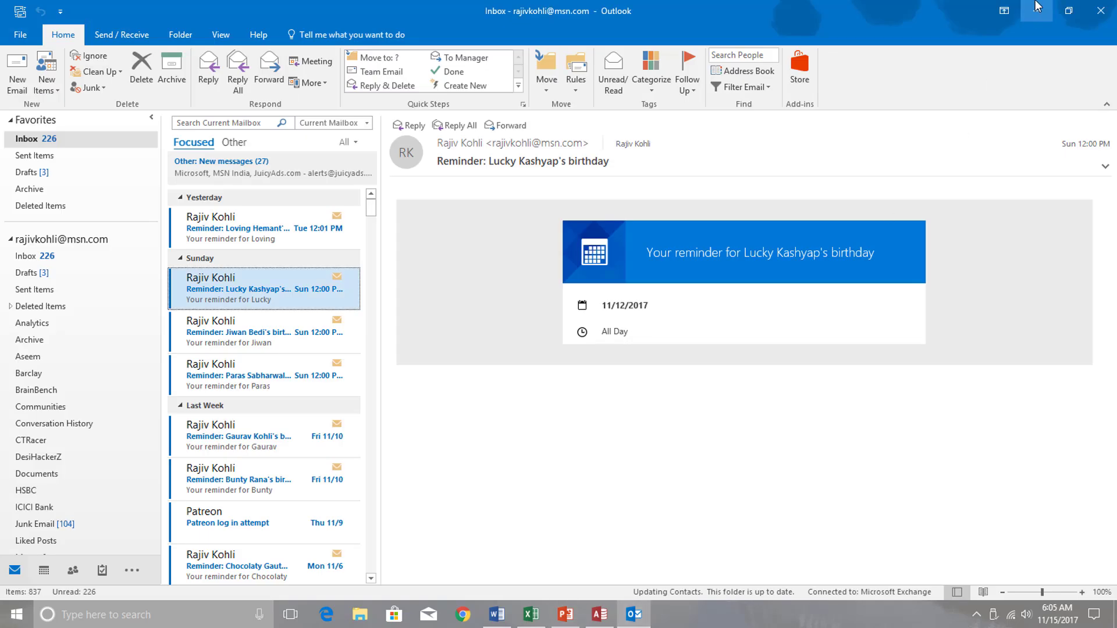
click(1002, 13)
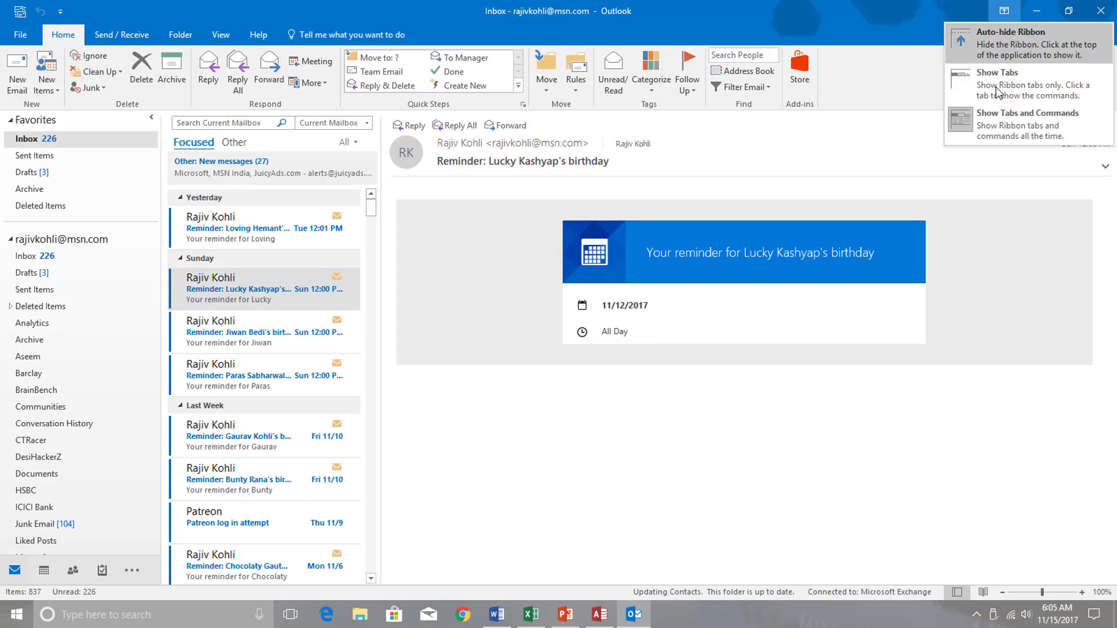
click(707, 7)
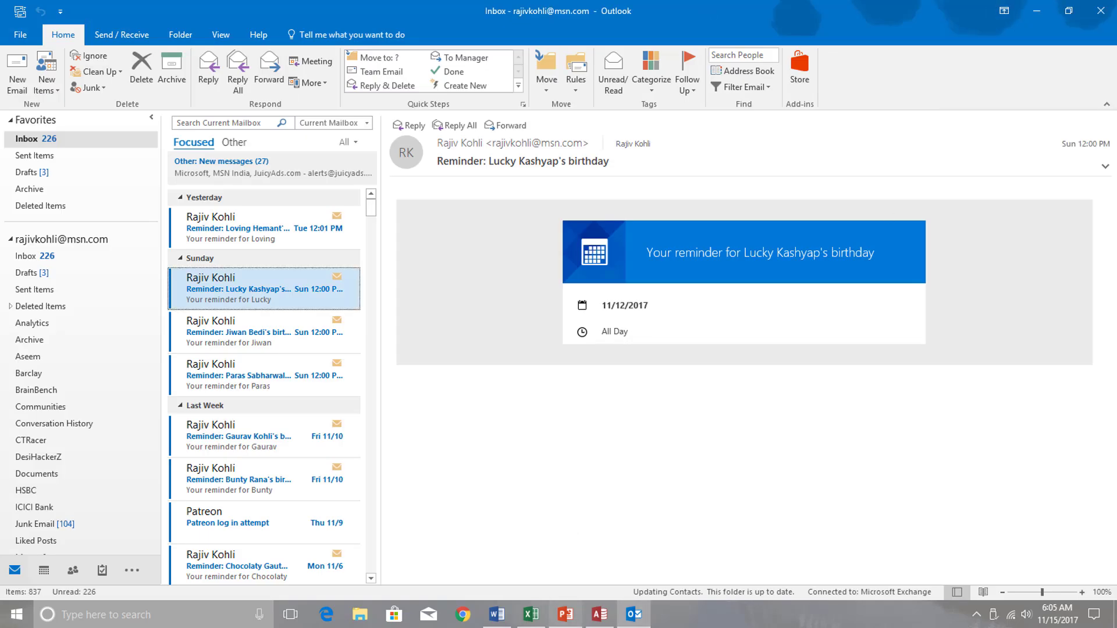
Switch to the Access database, collapse its ribbon to tabs only and restore it, and return to the Word document
click(599, 614)
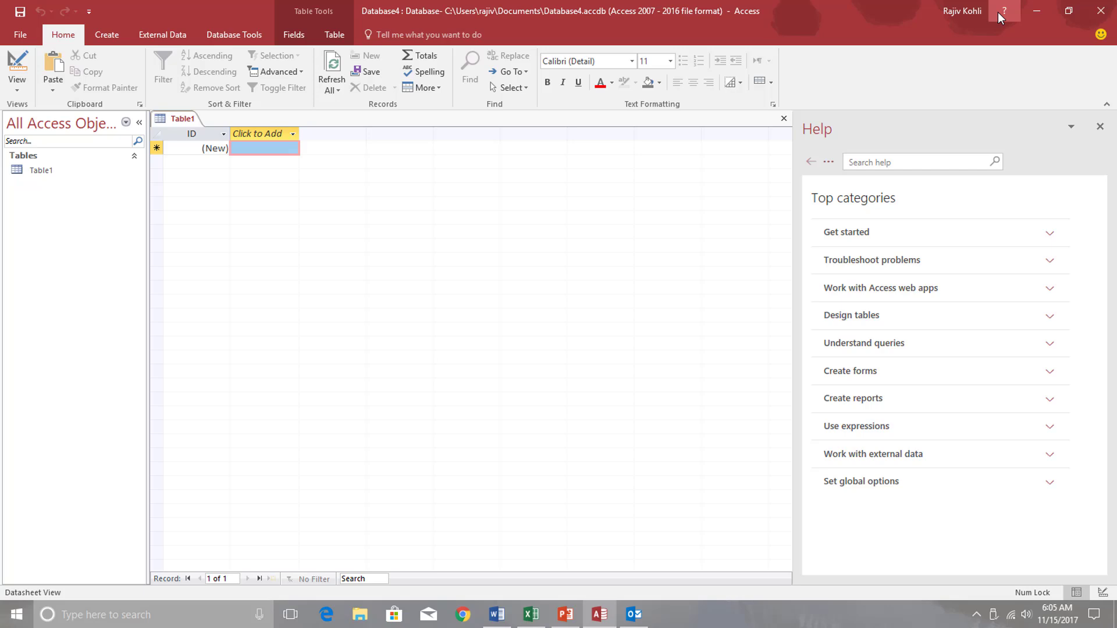
double_click(69, 36)
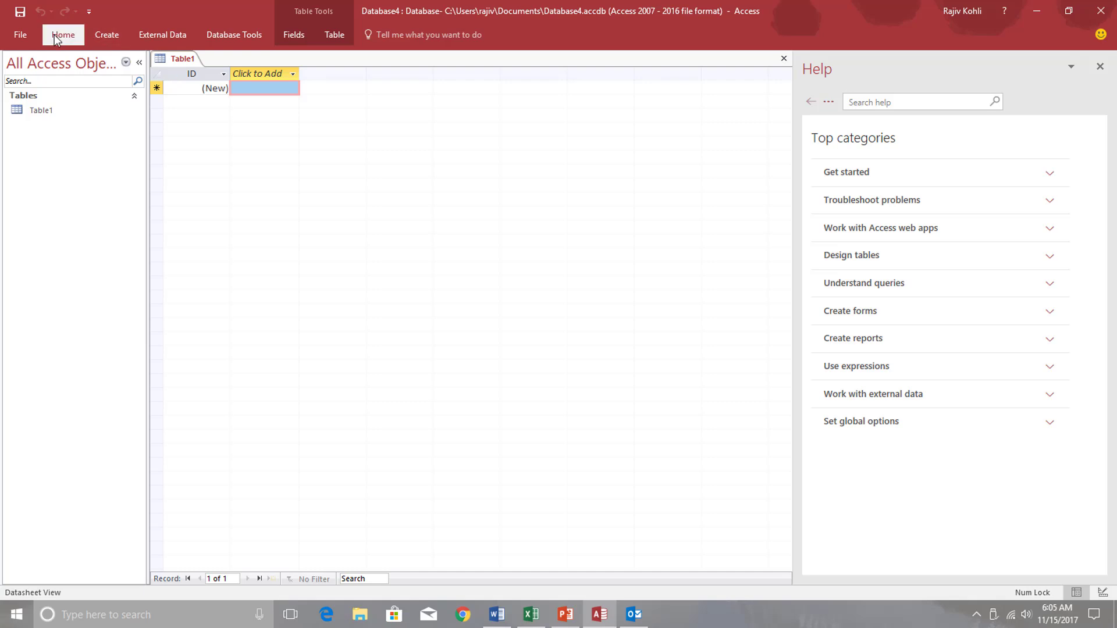
double_click(56, 38)
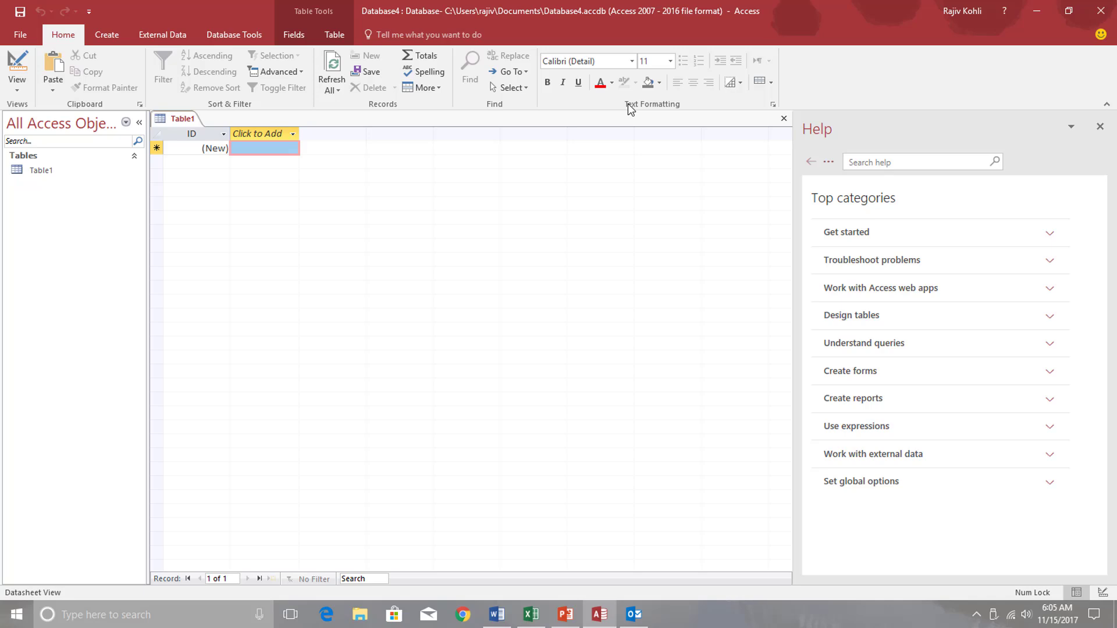
click(496, 615)
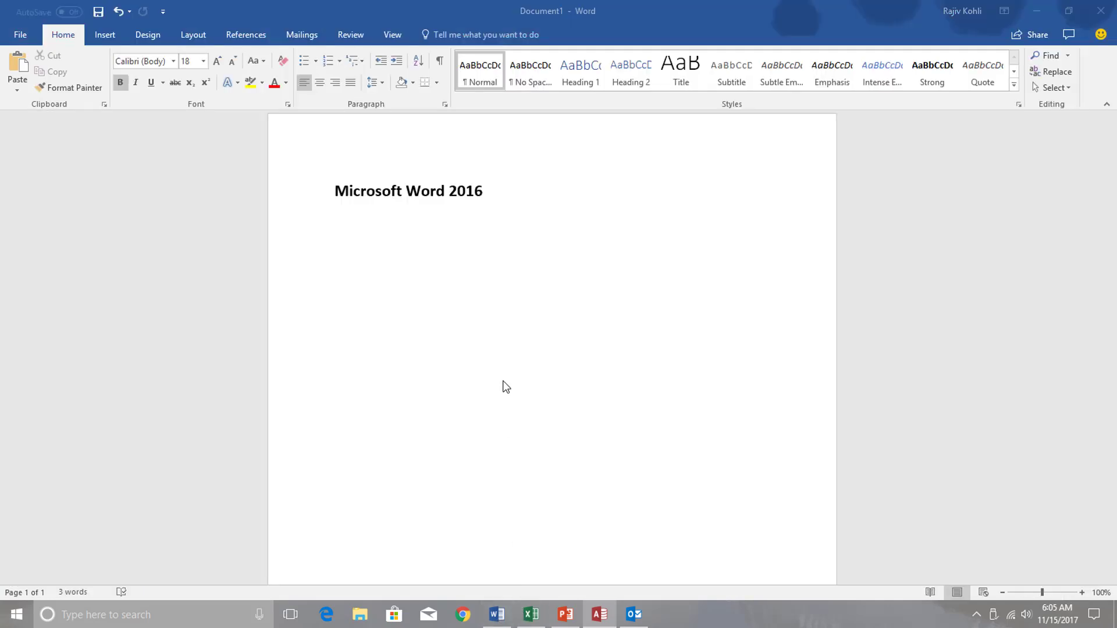